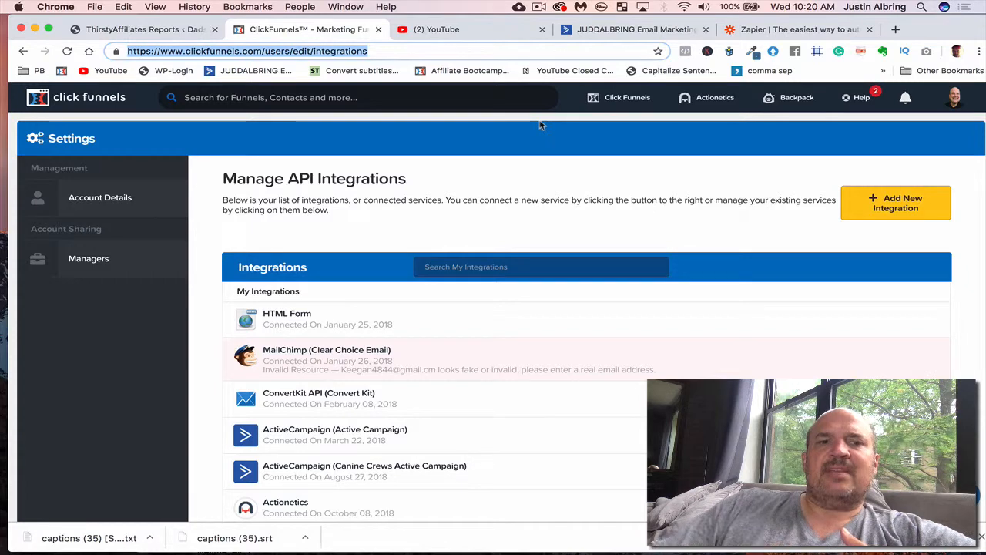
# - Review the connected services listed under Manage API Integrations
pyautogui.scroll(-3, 508, 391)
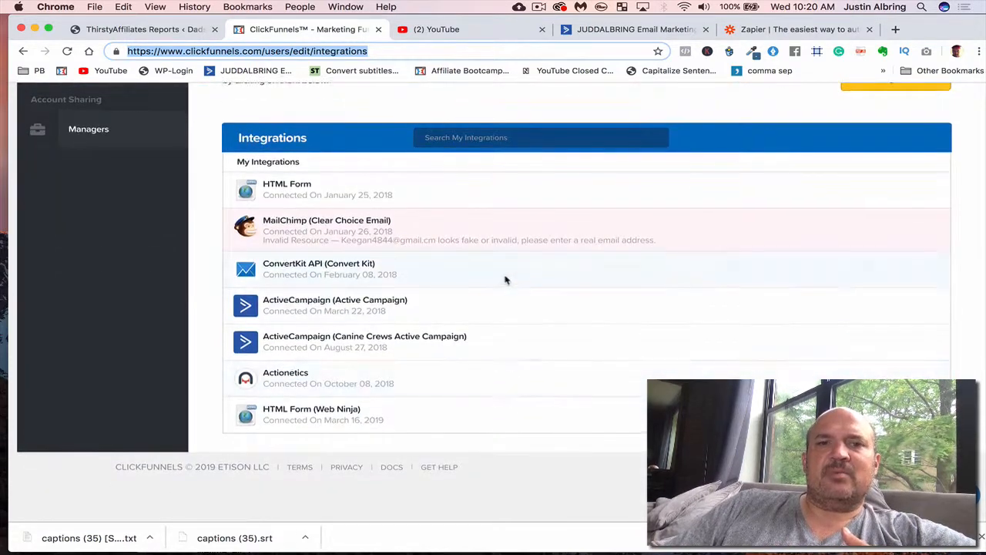
pyautogui.scroll(2, 674, 262)
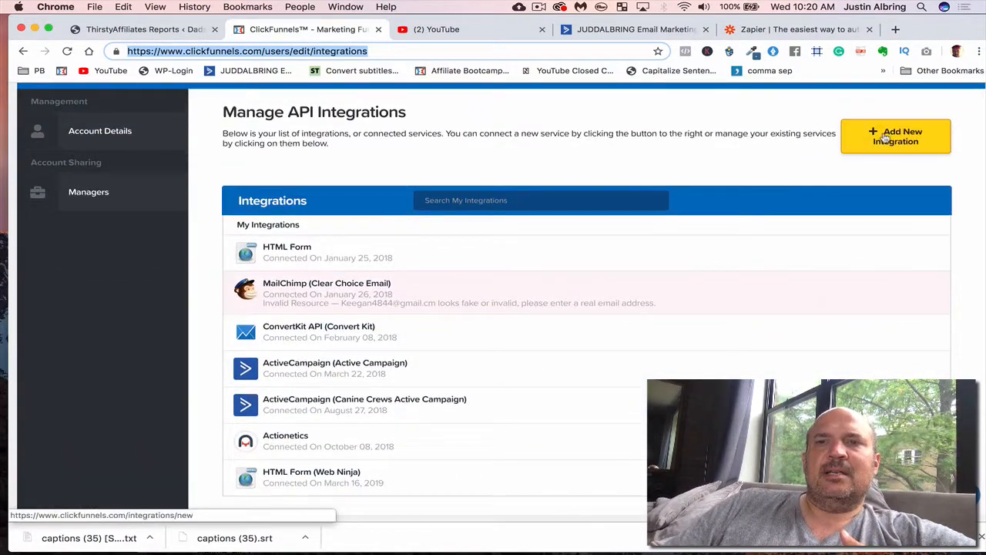
pyautogui.scroll(1, 712, 181)
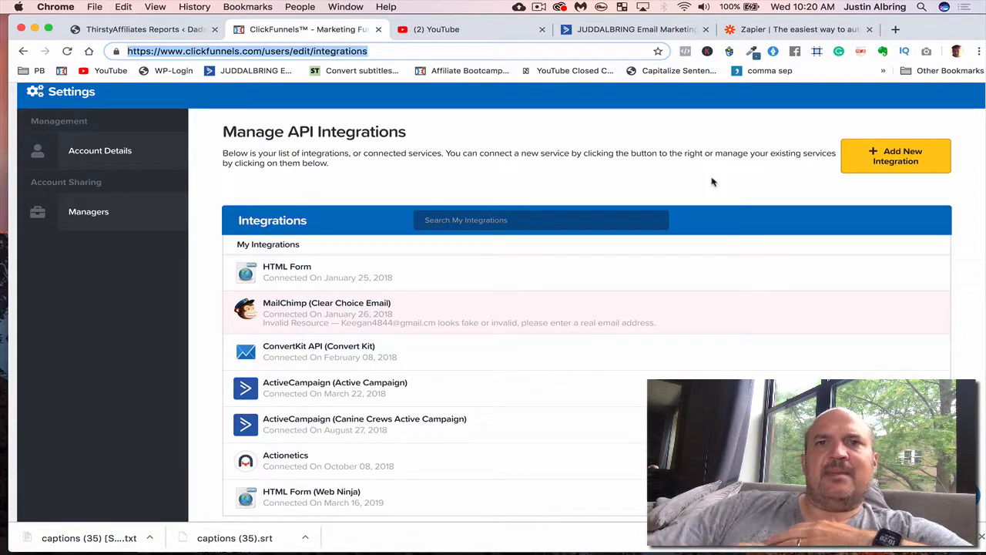
# - Switch to Zapier, log in to the existing account with the prefilled credentials, and open My Zaps
pyautogui.click(757, 29)
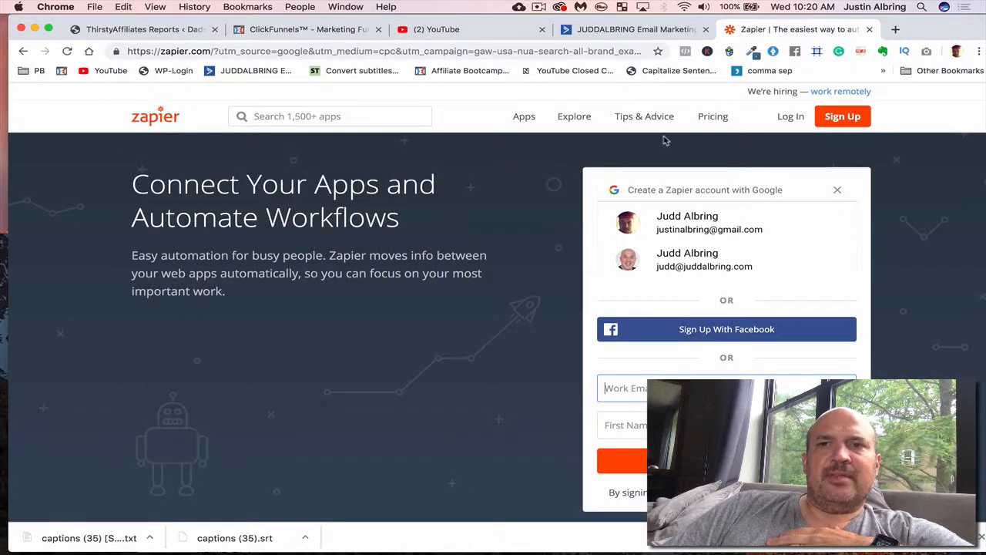
pyautogui.click(791, 116)
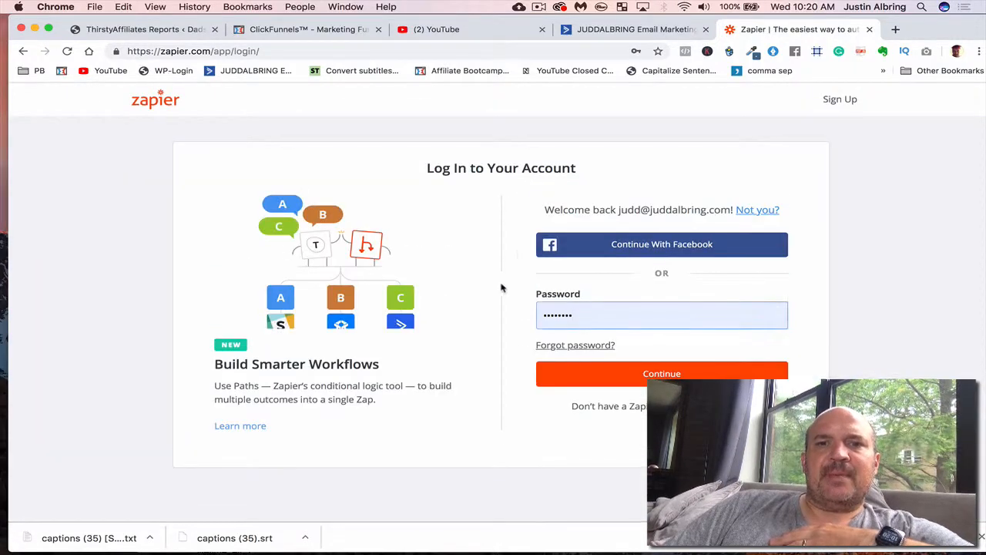
pyautogui.click(611, 375)
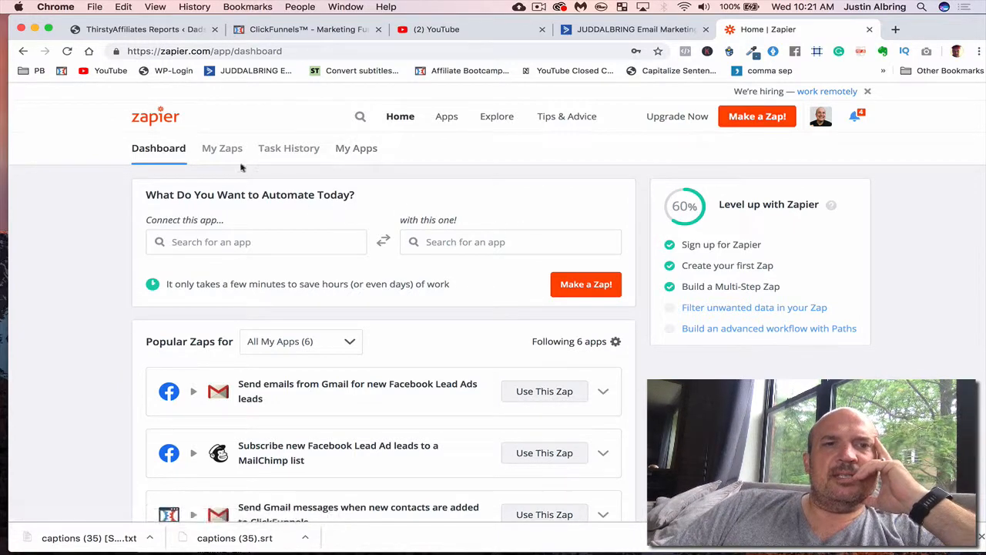
pyautogui.click(224, 149)
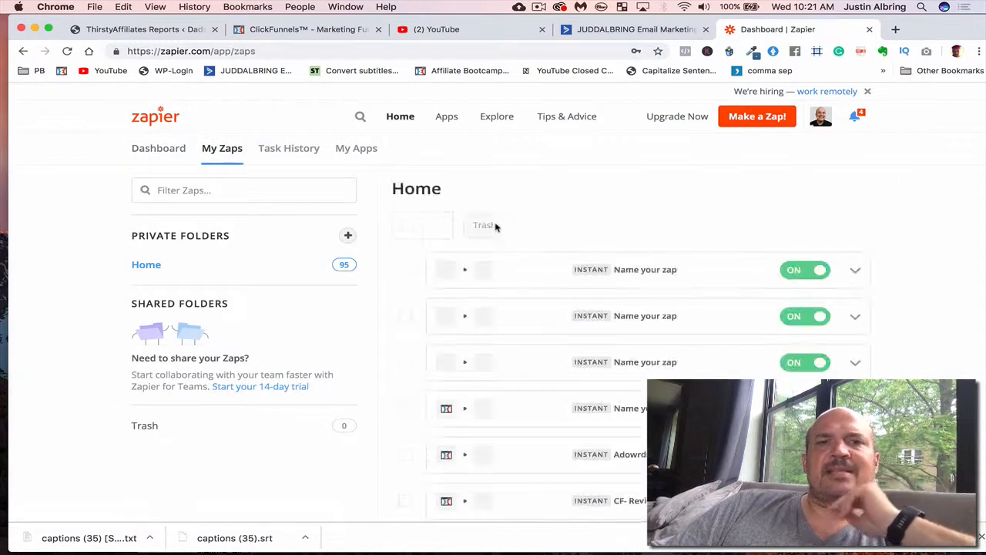
# - Examine which apps the Zaps in the Home folder connect, and open the first unnamed ActiveCampaign Zap in the editor
pyautogui.scroll(-2, 521, 328)
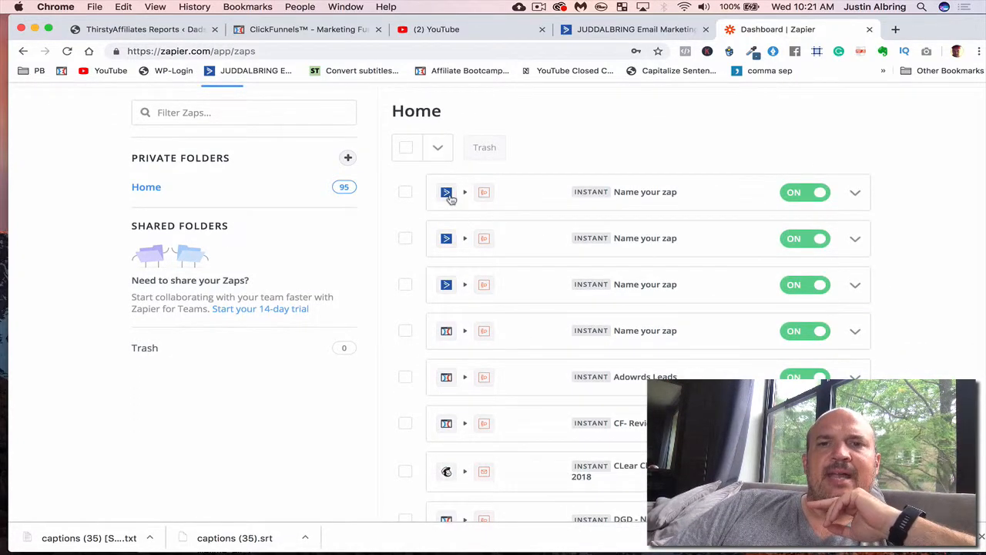
pyautogui.scroll(-4, 529, 254)
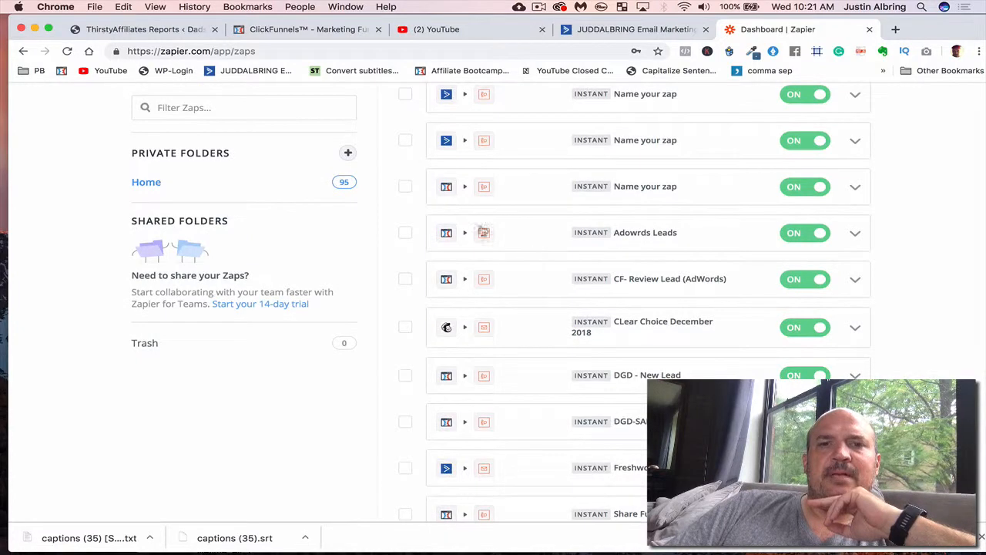
pyautogui.scroll(-5, 525, 228)
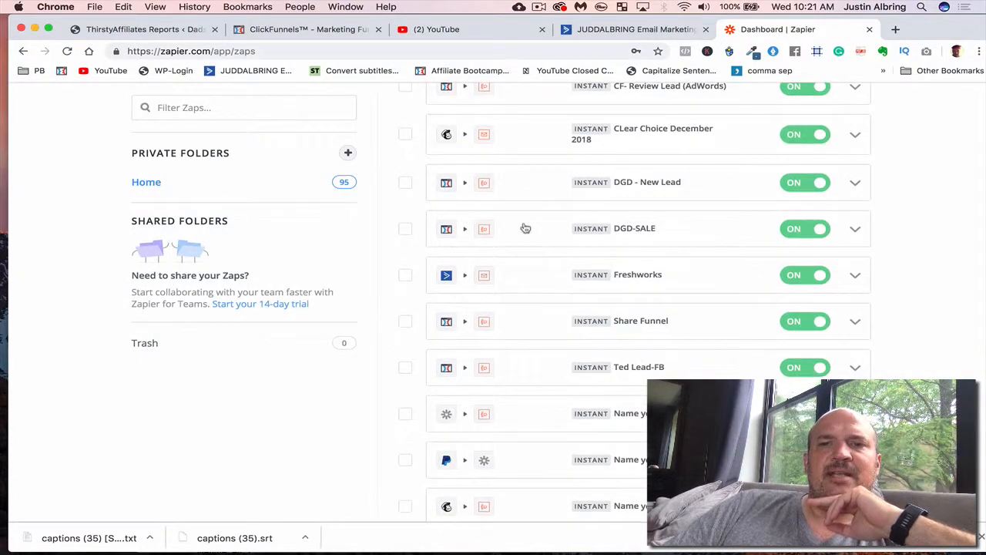
pyautogui.scroll(-1, 519, 255)
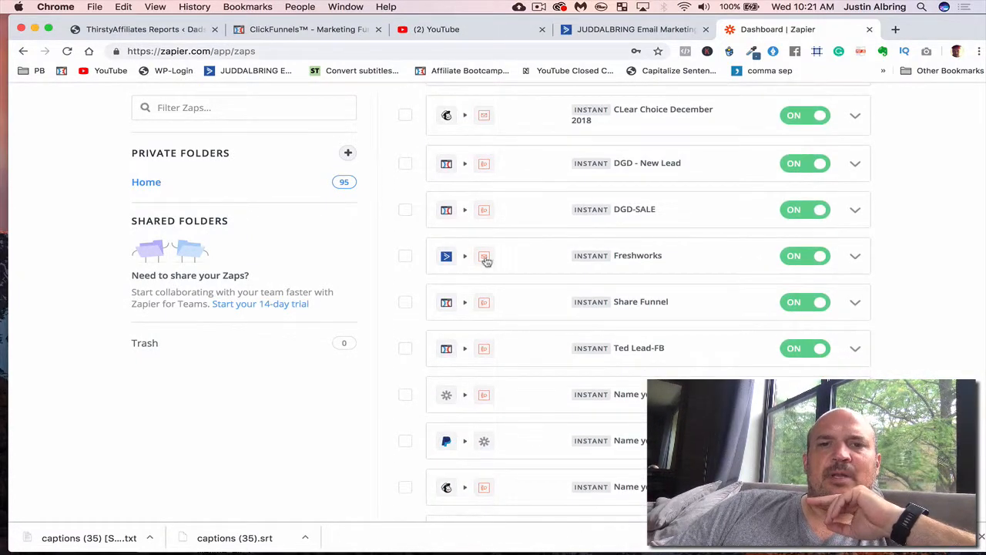
pyautogui.scroll(-7, 533, 261)
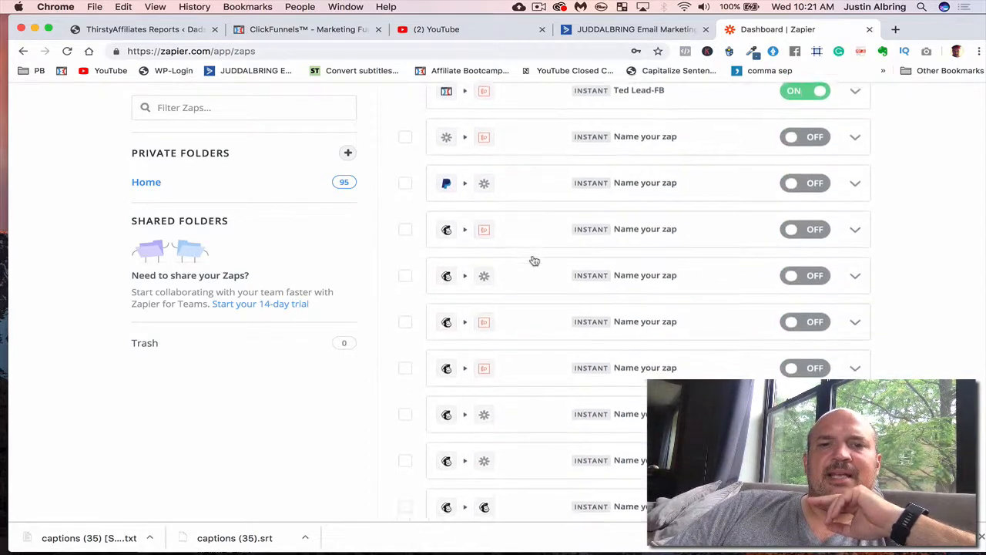
pyautogui.scroll(-6, 531, 259)
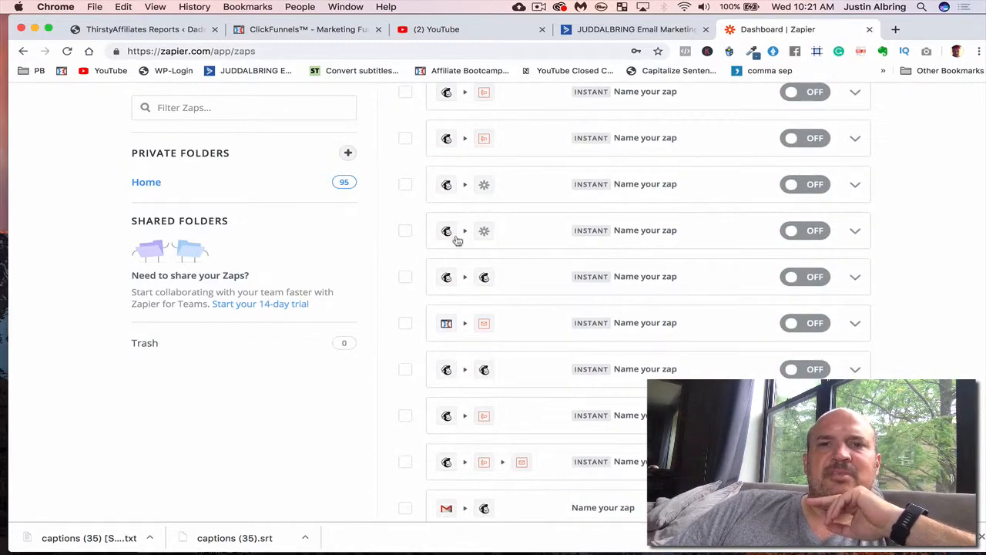
pyautogui.scroll(-6, 526, 270)
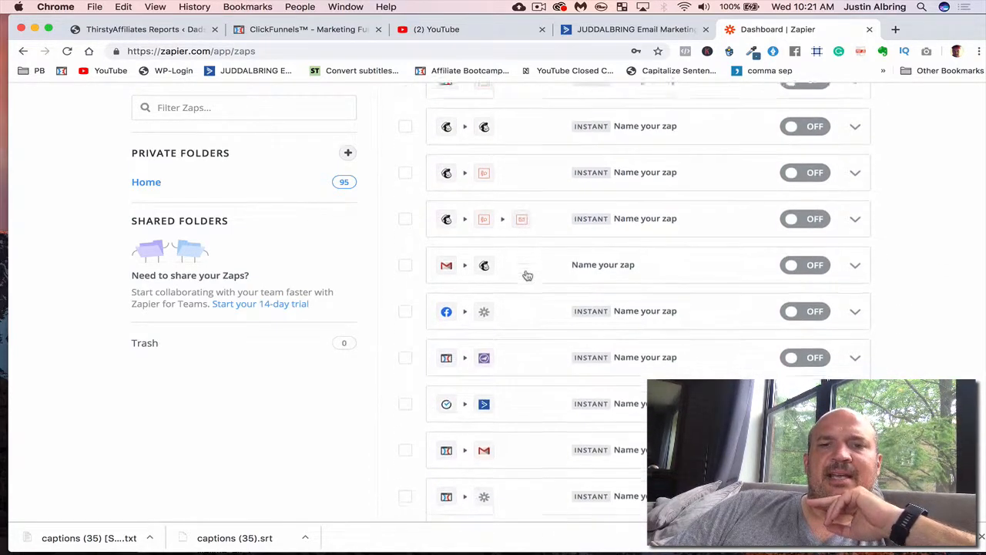
pyautogui.scroll(-8, 527, 275)
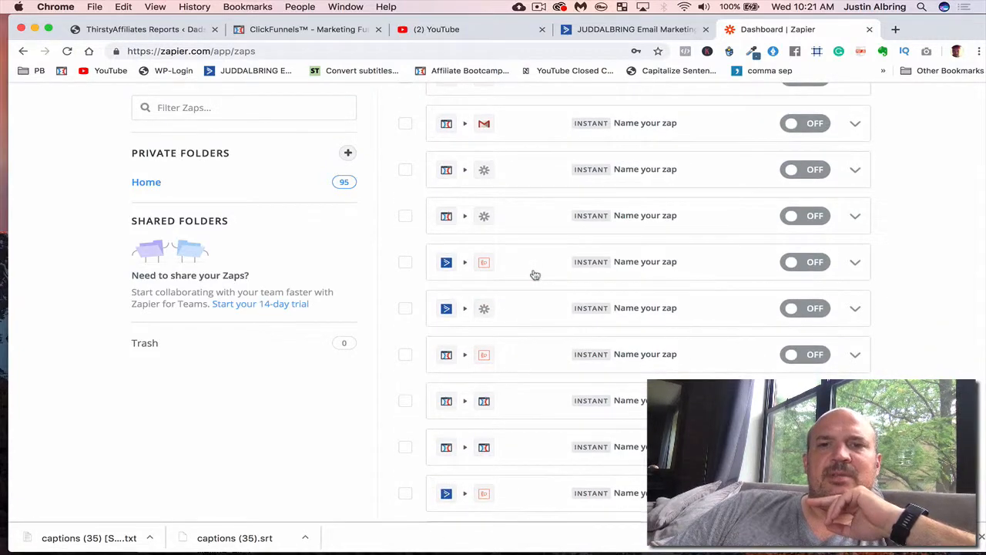
pyautogui.scroll(-1, 533, 301)
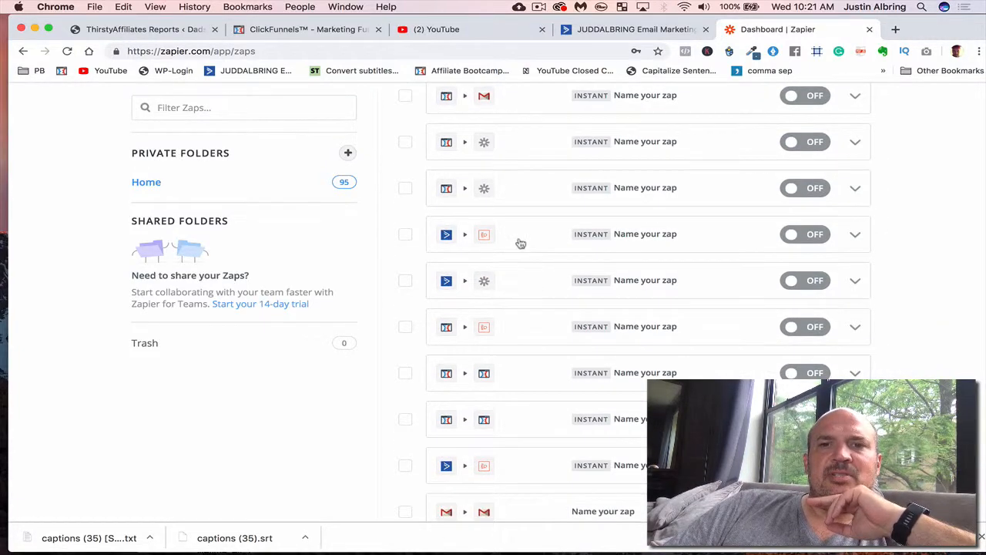
pyautogui.scroll(-12, 521, 244)
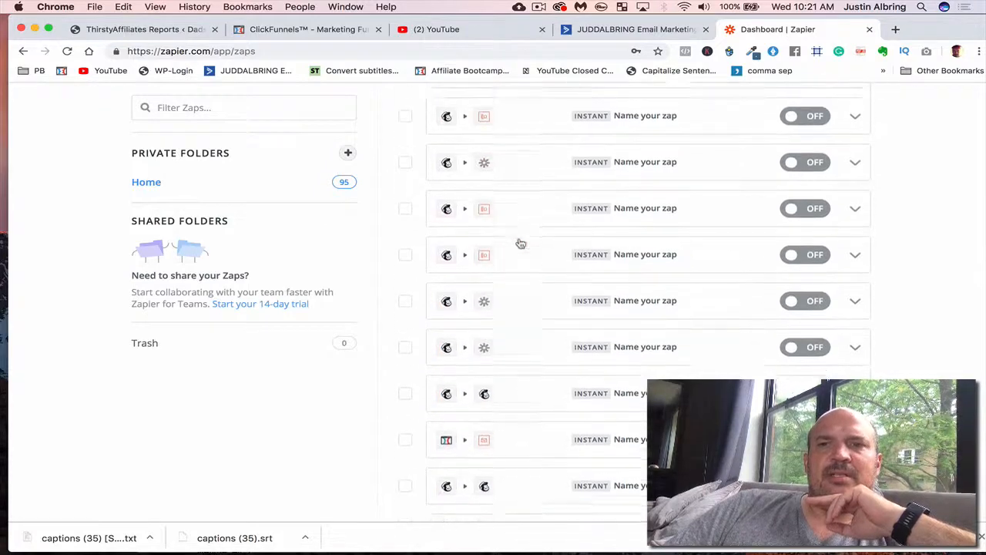
pyautogui.scroll(15, 521, 244)
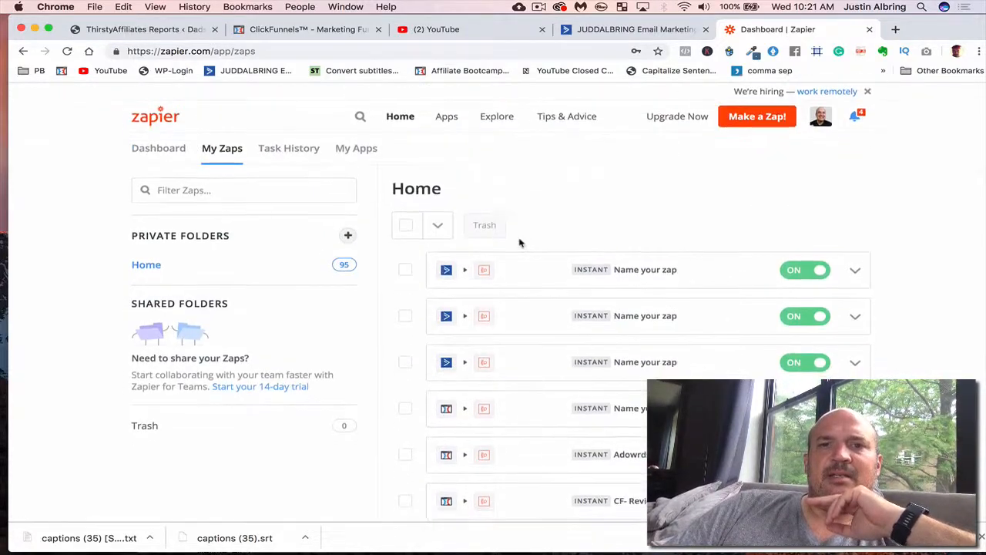
pyautogui.click(517, 271)
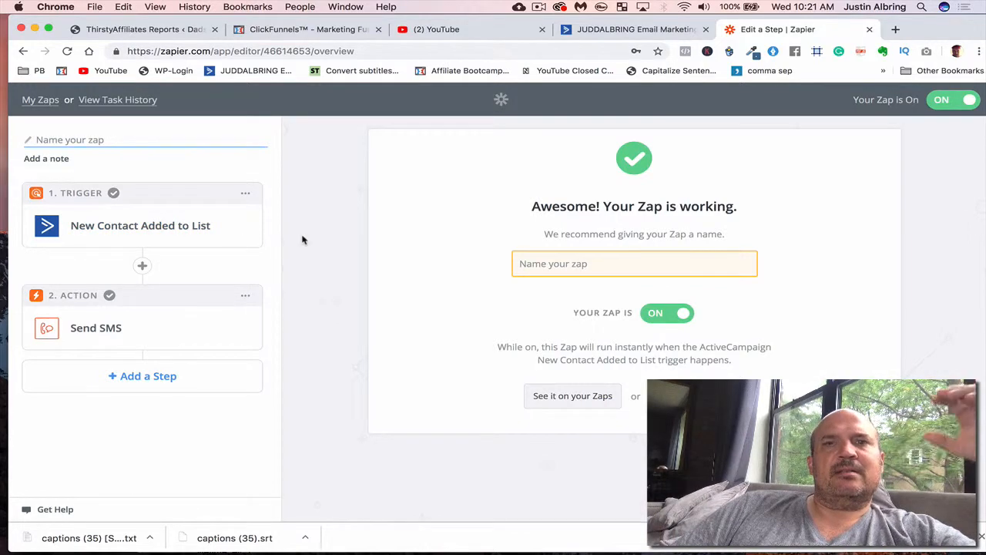
# - Switch to ClickFunnels, open the Affiliate Marketing Training opt-in page in the editor, and show its email integration settings
pyautogui.click(324, 29)
pyautogui.scroll(2, 222, 153)
pyautogui.moveTo(584, 99)
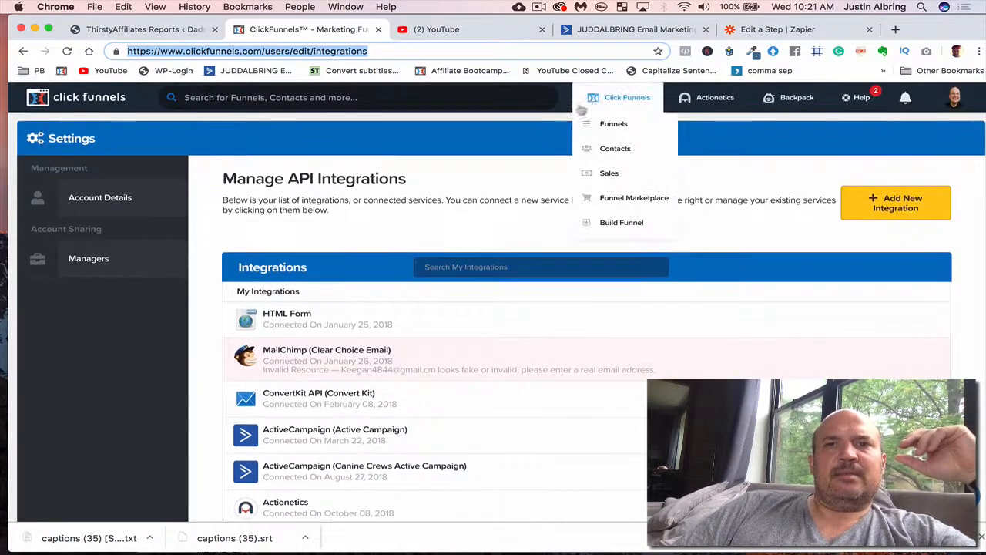
pyautogui.click(605, 125)
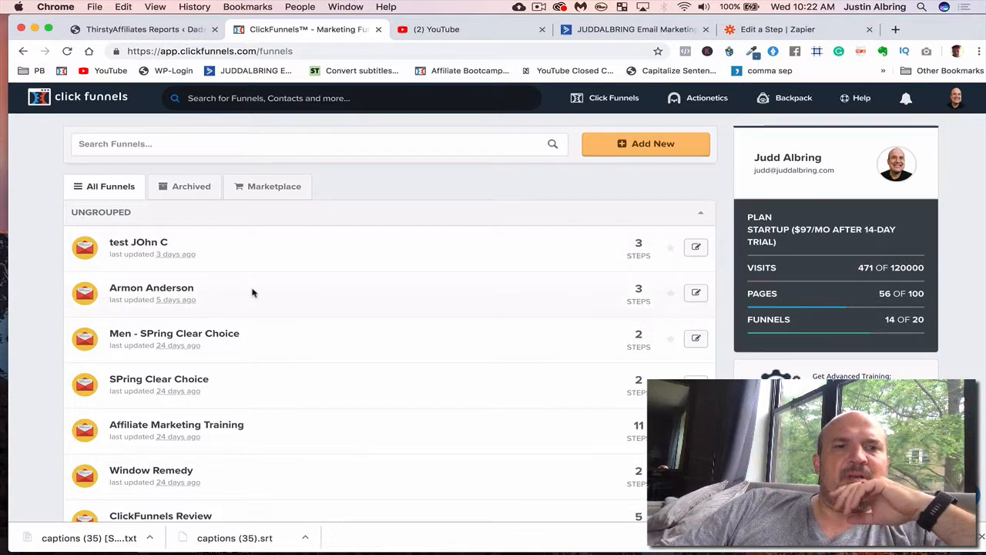
pyautogui.scroll(-2, 277, 324)
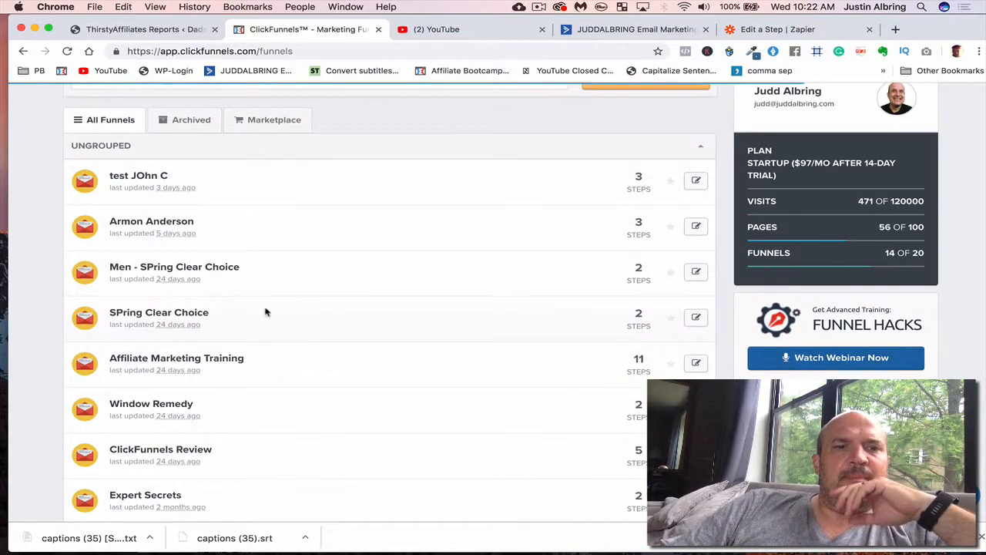
pyautogui.scroll(-2, 265, 312)
pyautogui.scroll(-1, 266, 312)
pyautogui.click(227, 258)
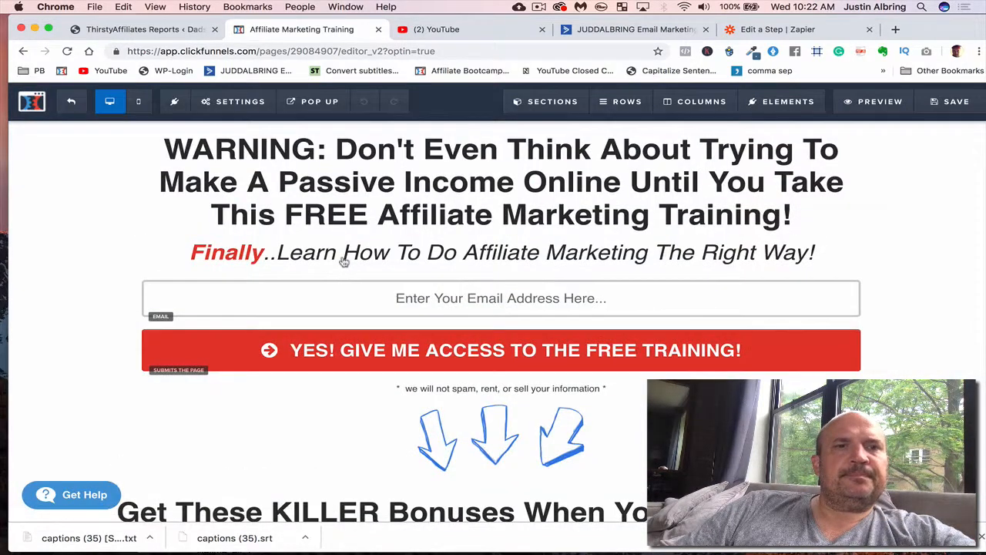
pyautogui.click(242, 108)
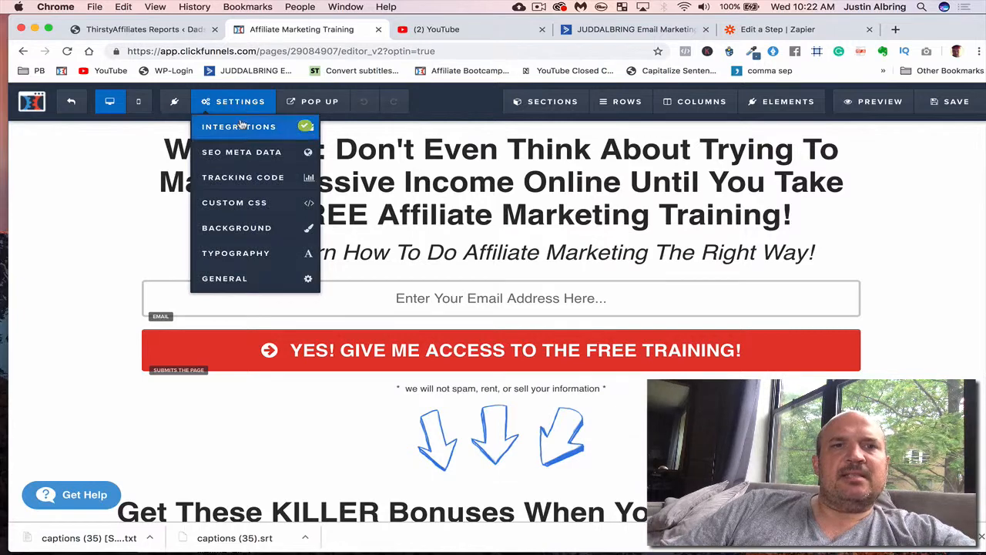
pyautogui.click(266, 126)
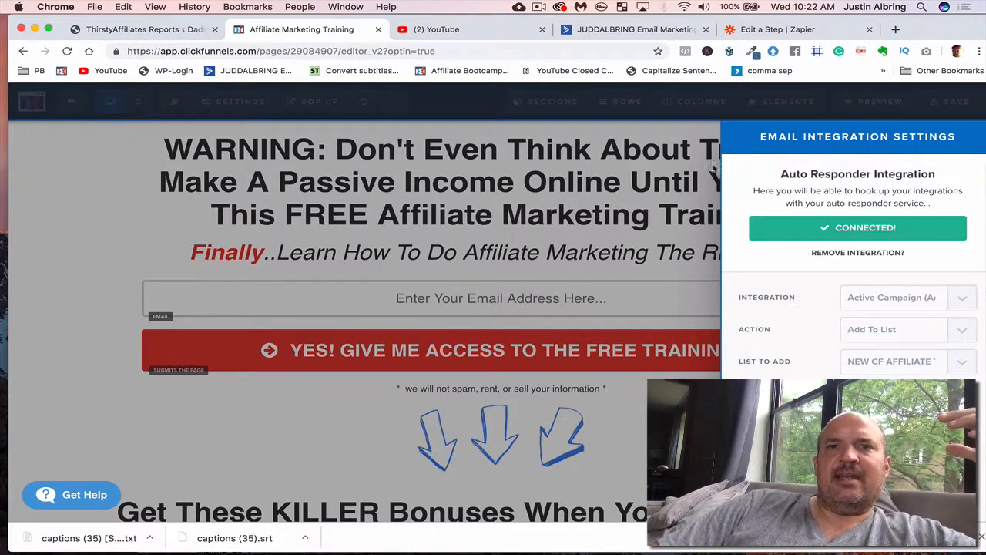
# - Switch back to Zapier and review the New Contact Added to List trigger's app, event, account, list option and test sample
pyautogui.click(657, 31)
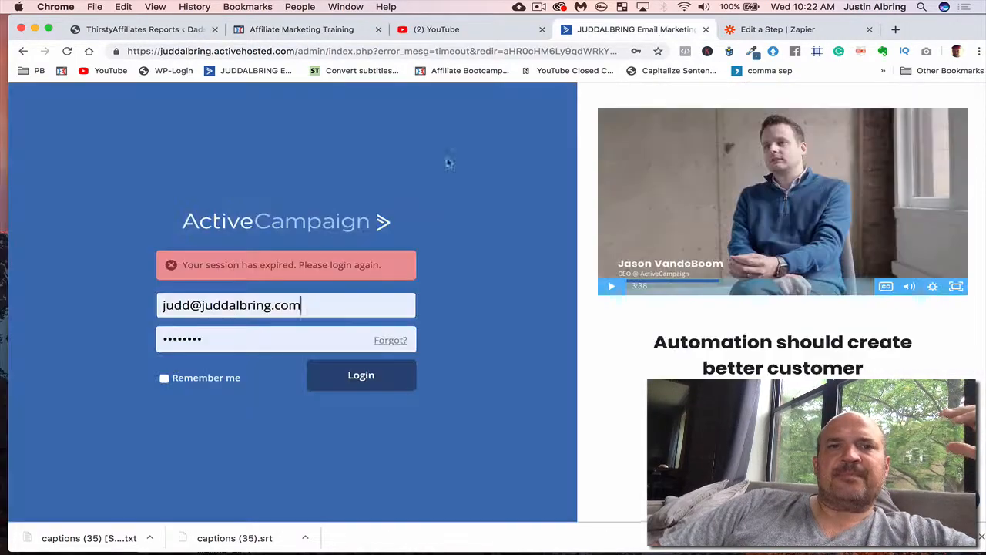
pyautogui.click(741, 31)
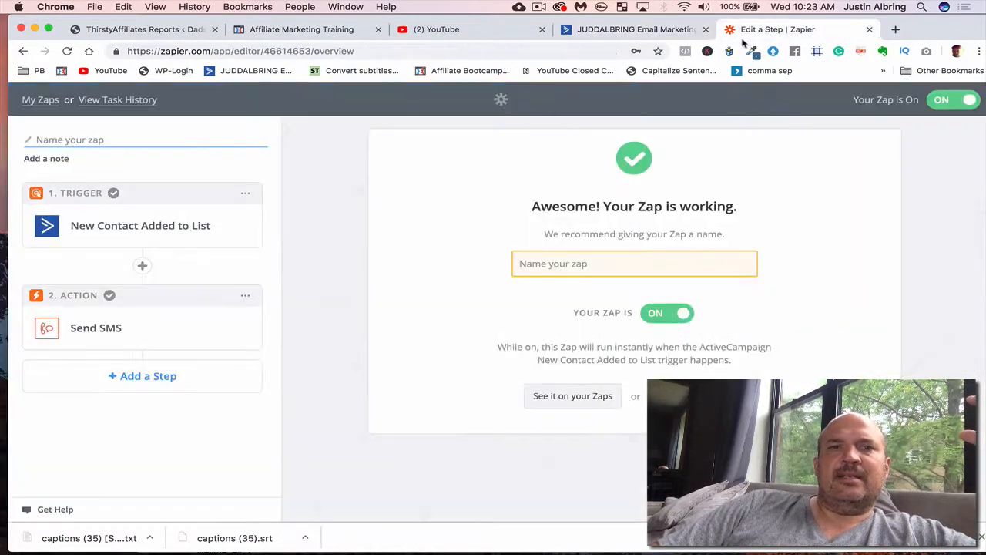
pyautogui.click(188, 223)
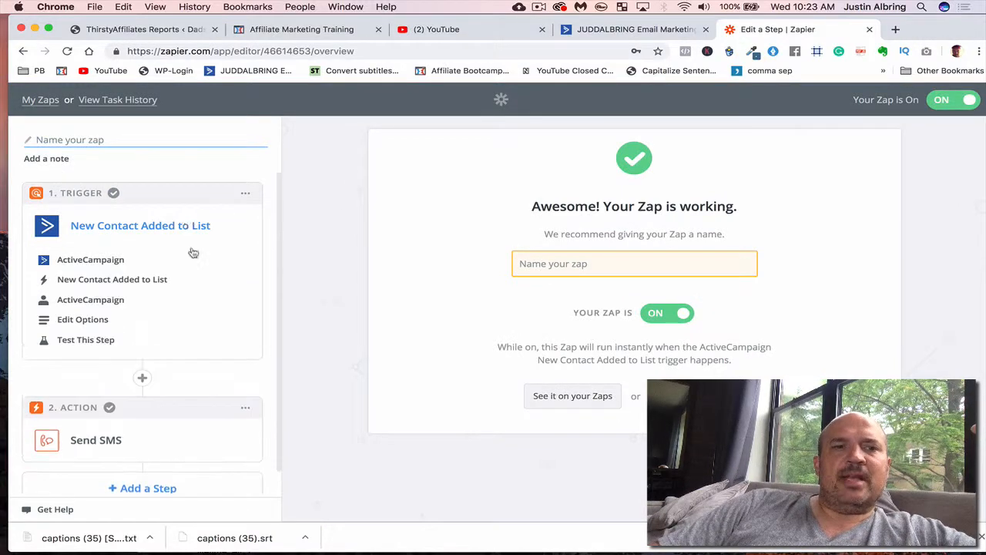
pyautogui.click(111, 262)
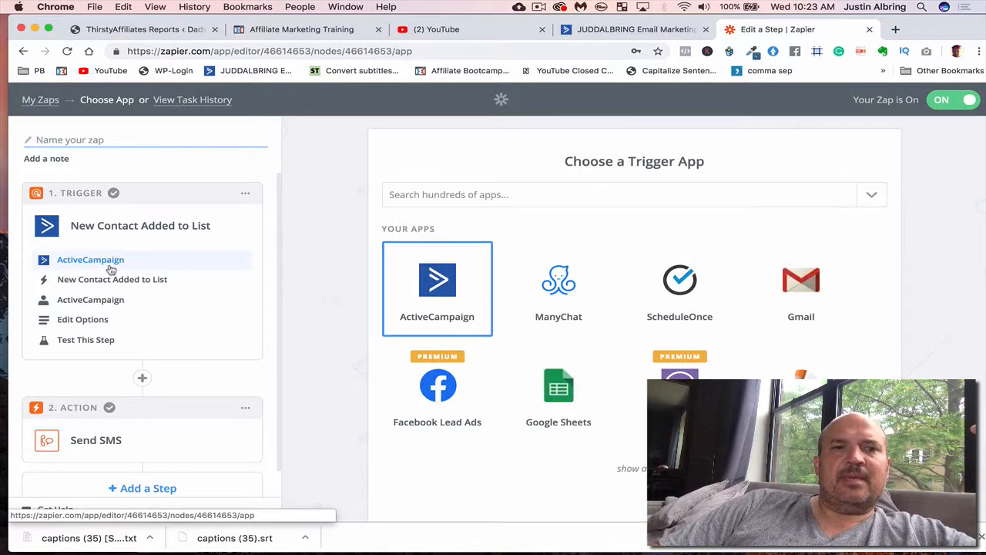
pyautogui.click(107, 281)
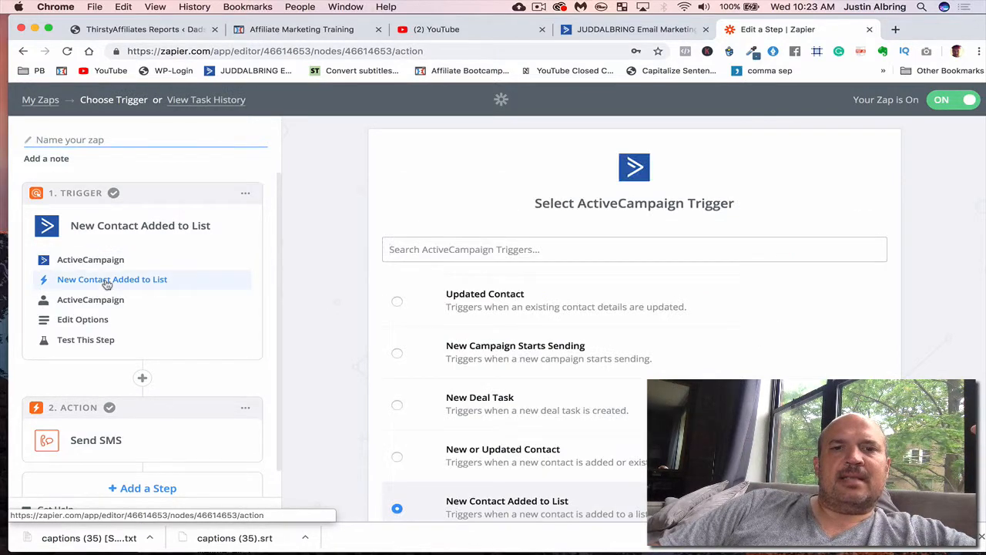
pyautogui.scroll(-2, 431, 476)
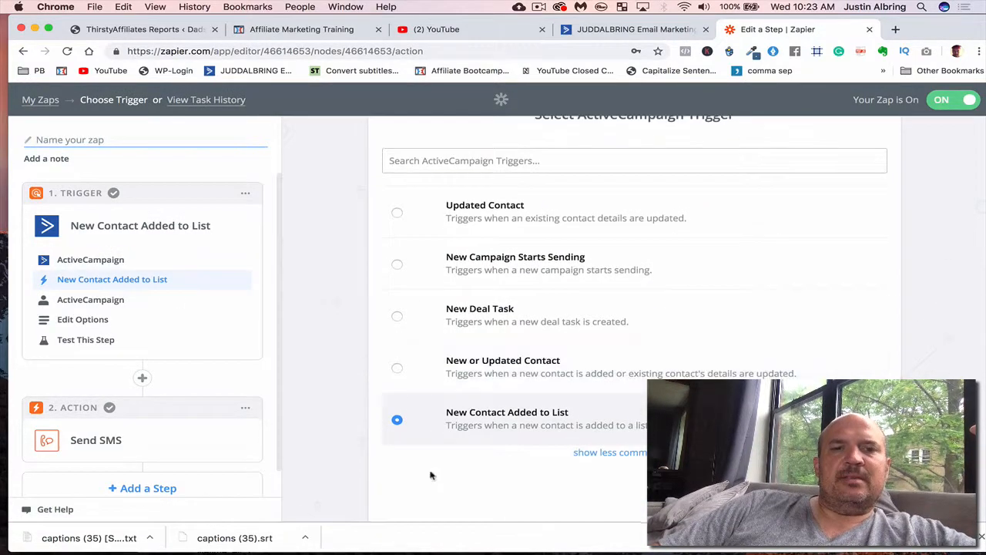
pyautogui.click(158, 305)
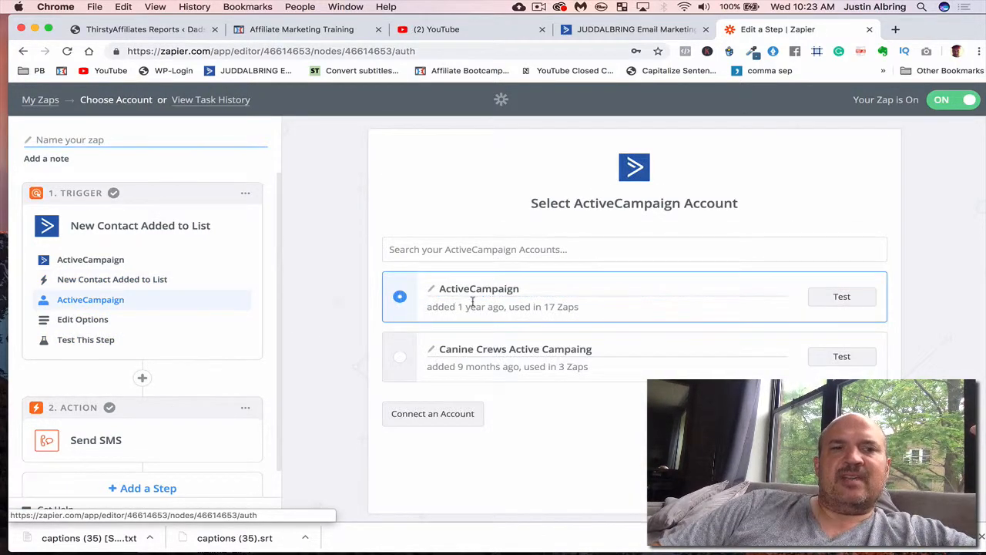
pyautogui.click(80, 320)
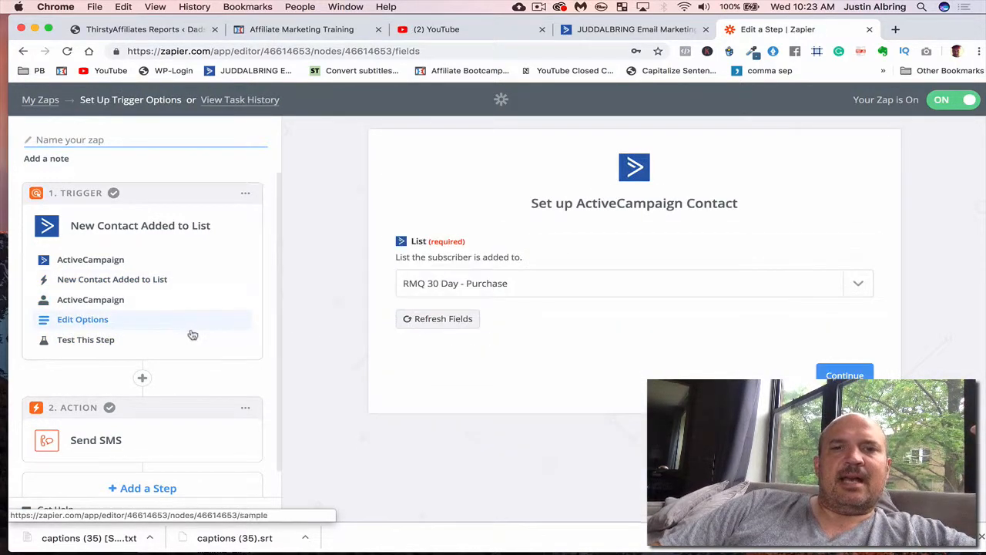
pyautogui.click(94, 342)
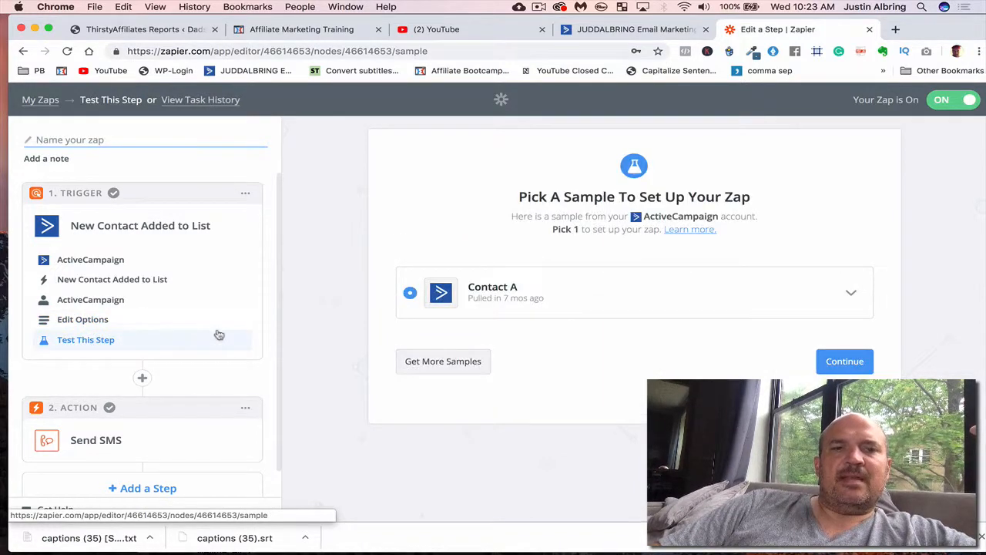
# - Review the Send SMS action's app, event, account, message template and test sample
pyautogui.click(165, 433)
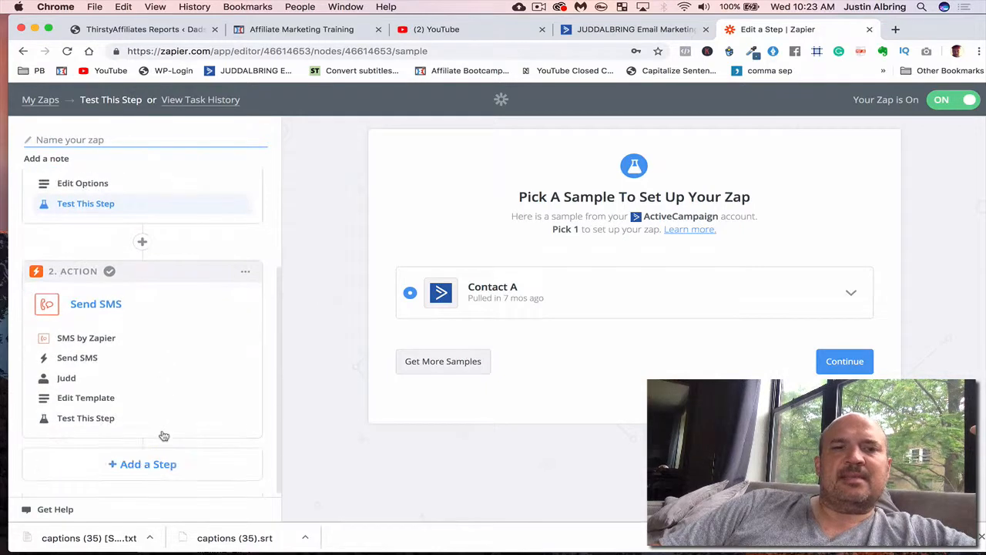
pyautogui.click(94, 342)
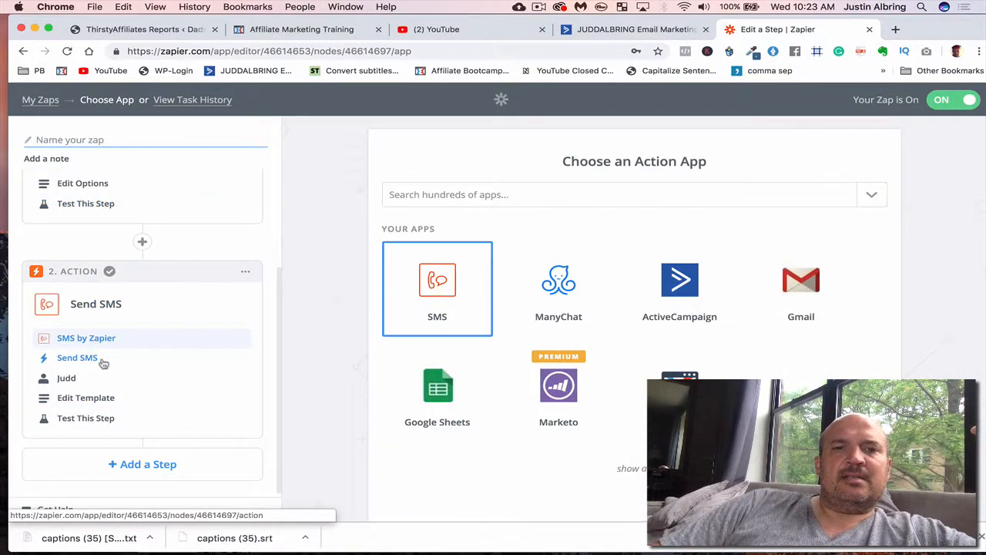
pyautogui.click(104, 362)
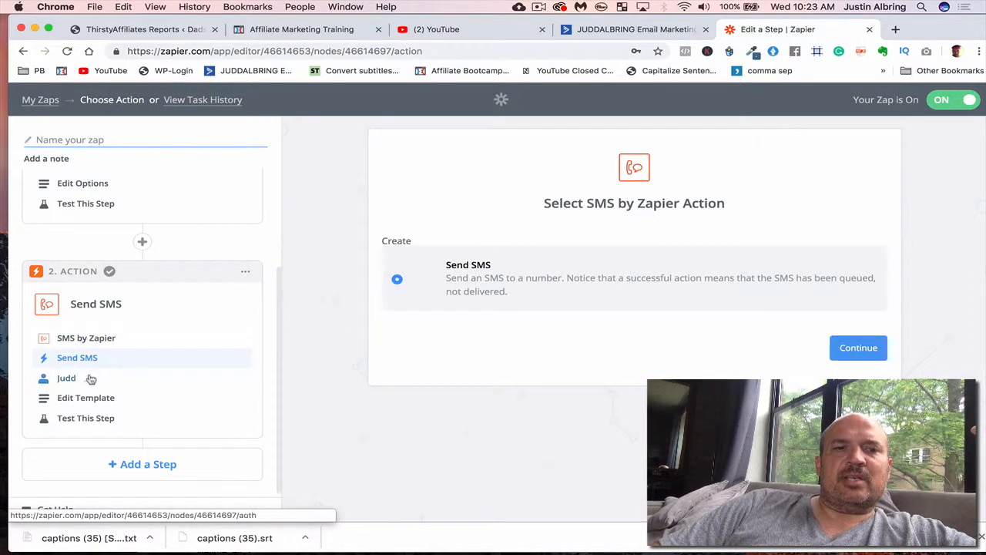
pyautogui.click(89, 380)
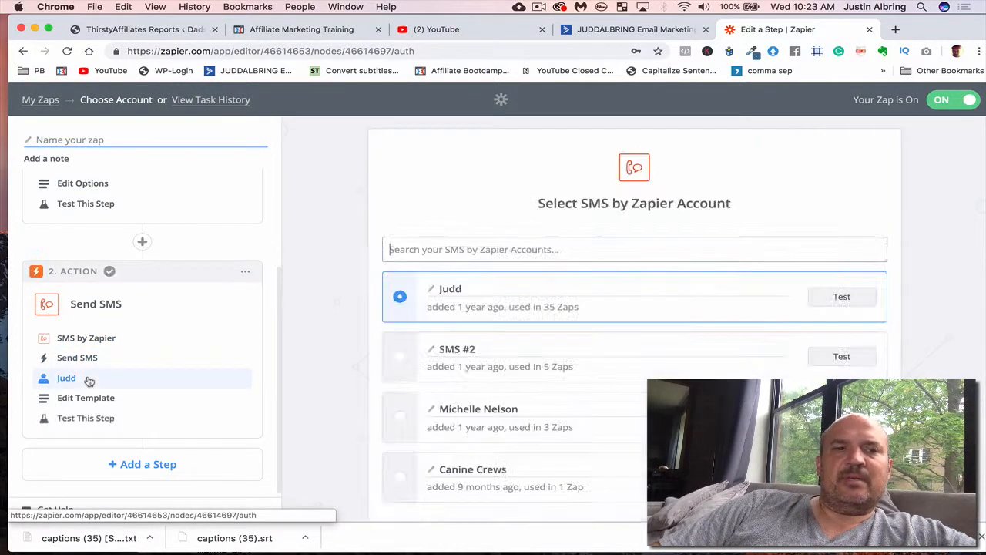
pyautogui.click(97, 399)
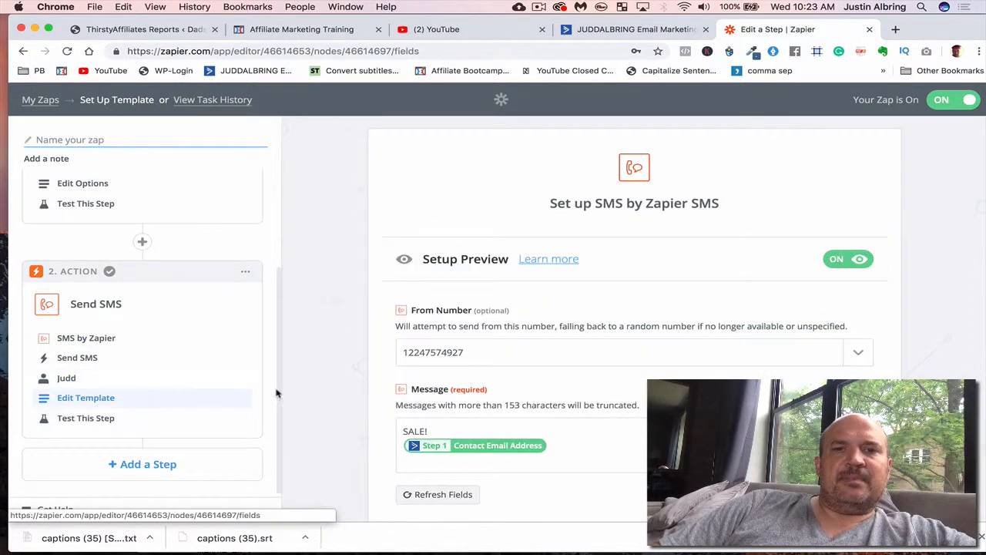
pyautogui.scroll(-2, 463, 389)
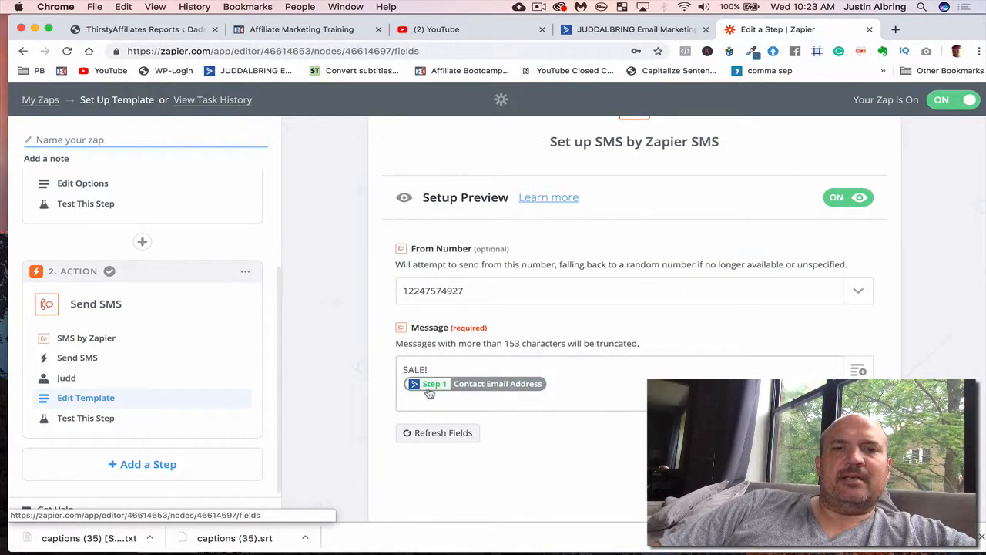
pyautogui.moveTo(489, 393)
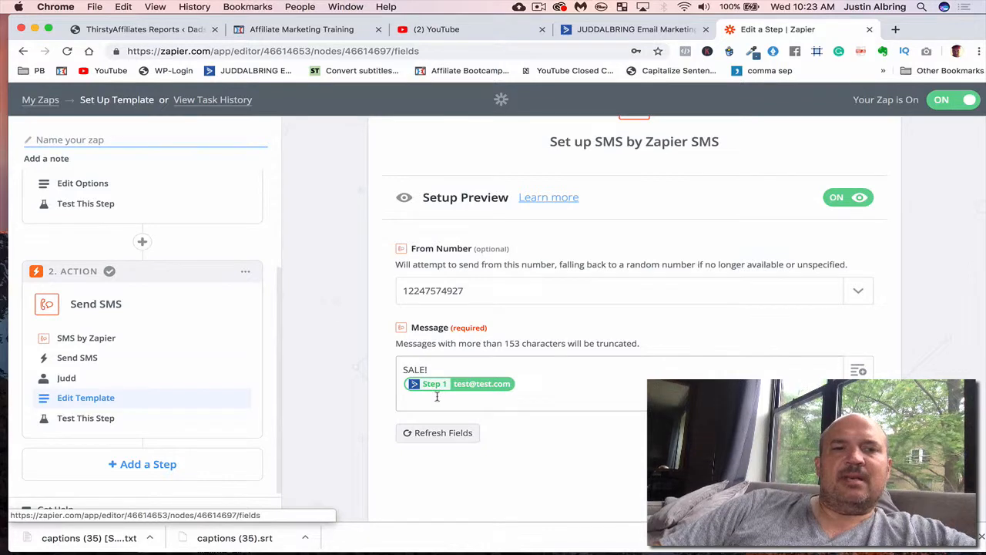
pyautogui.click(201, 425)
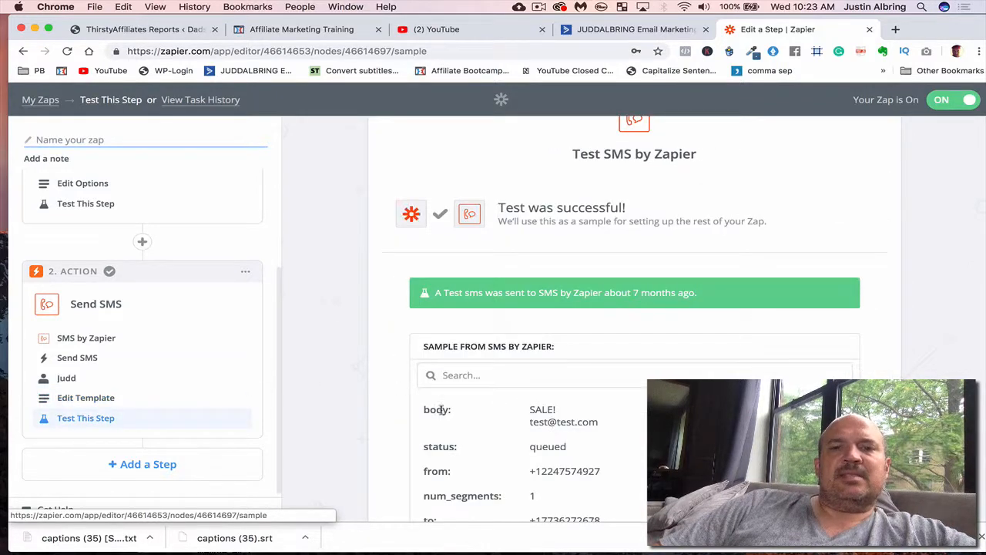
pyautogui.scroll(-2, 488, 416)
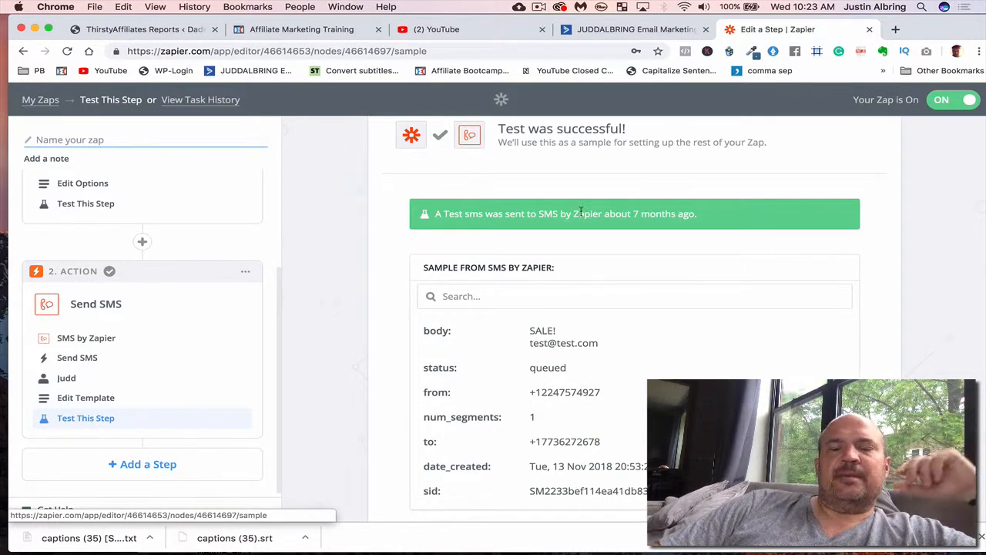
pyautogui.scroll(3, 609, 154)
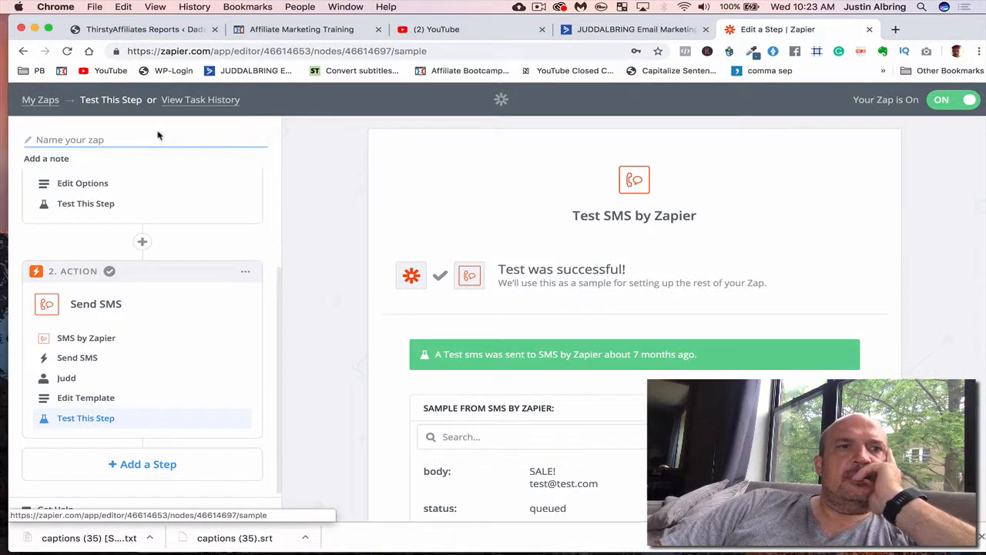
# - Return to My Zaps, create a new Zap, and search for "click" to choose ClickFunnels as its trigger app
pyautogui.click(117, 120)
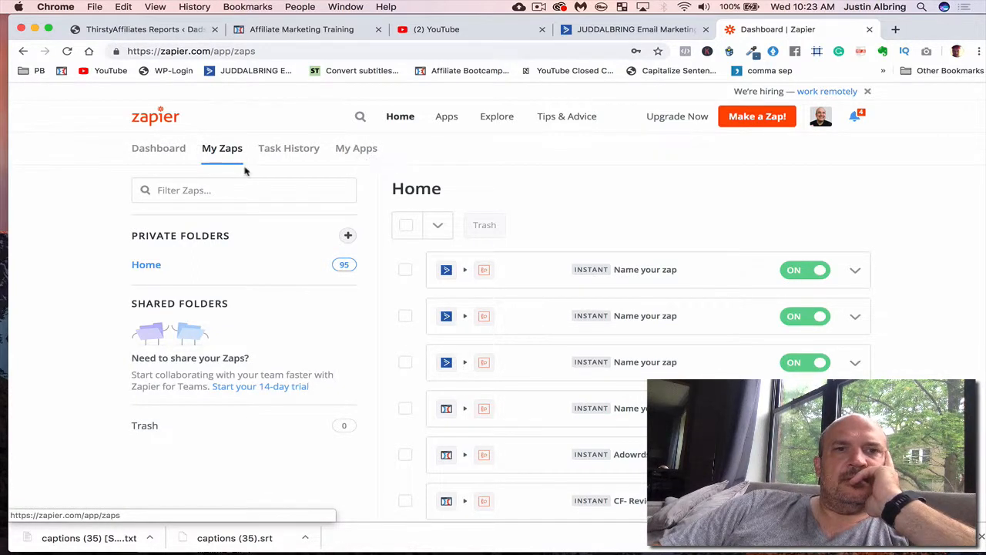
pyautogui.click(754, 116)
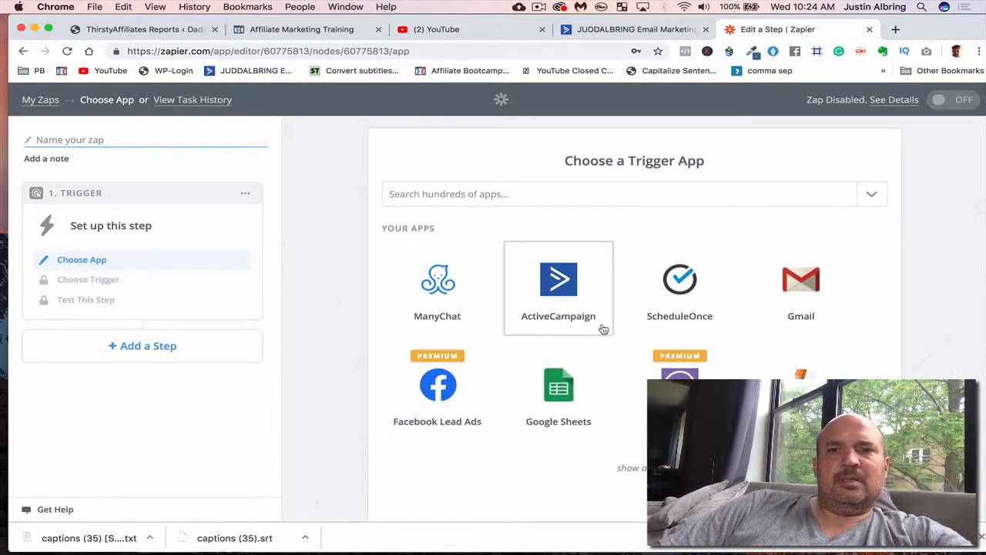
pyautogui.scroll(-5, 601, 326)
pyautogui.scroll(2, 601, 326)
pyautogui.scroll(3, 602, 326)
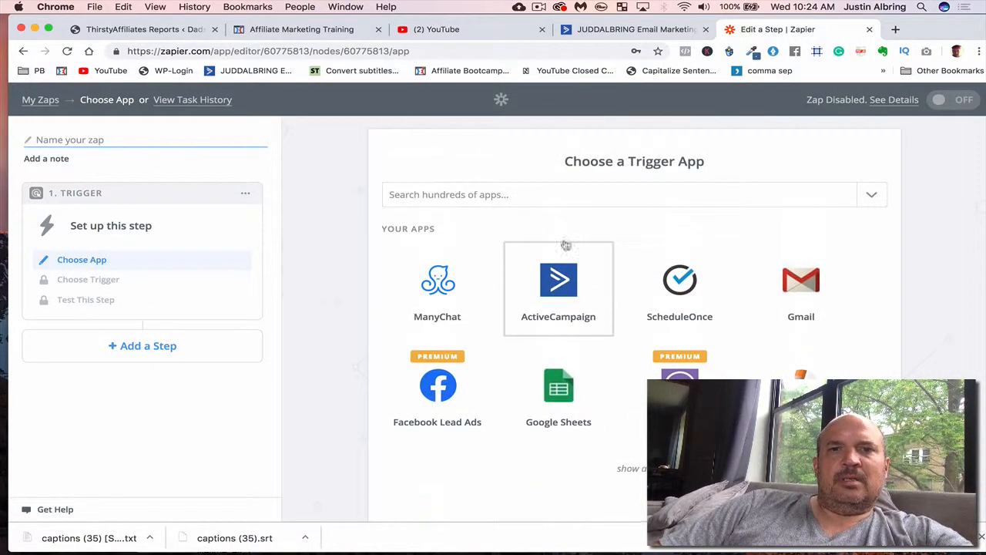
pyautogui.click(570, 199)
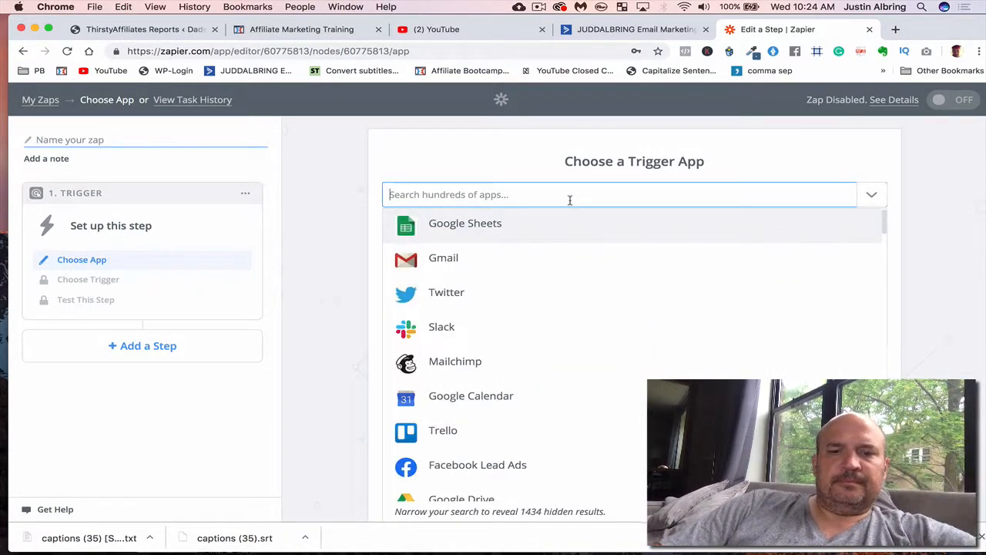
pyautogui.write('click')
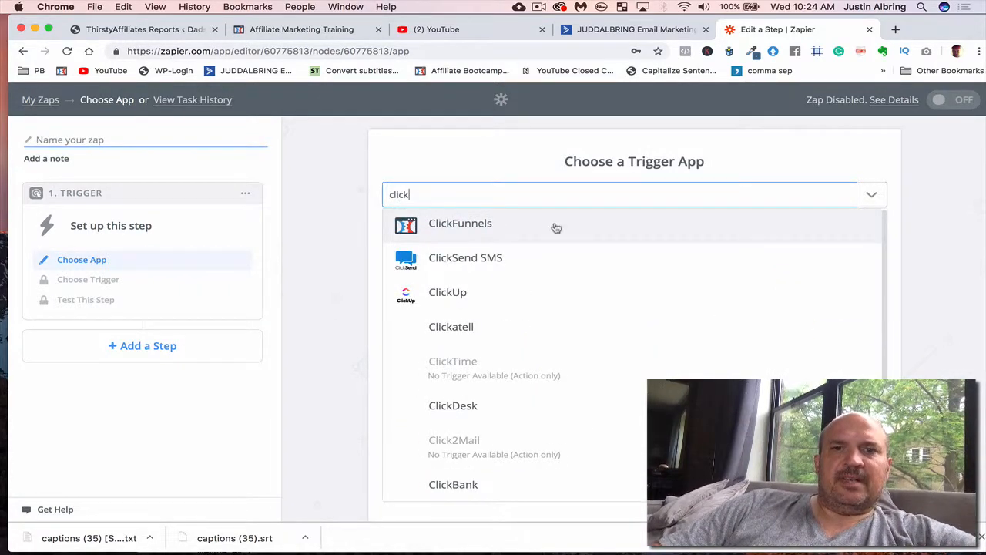
pyautogui.click(557, 228)
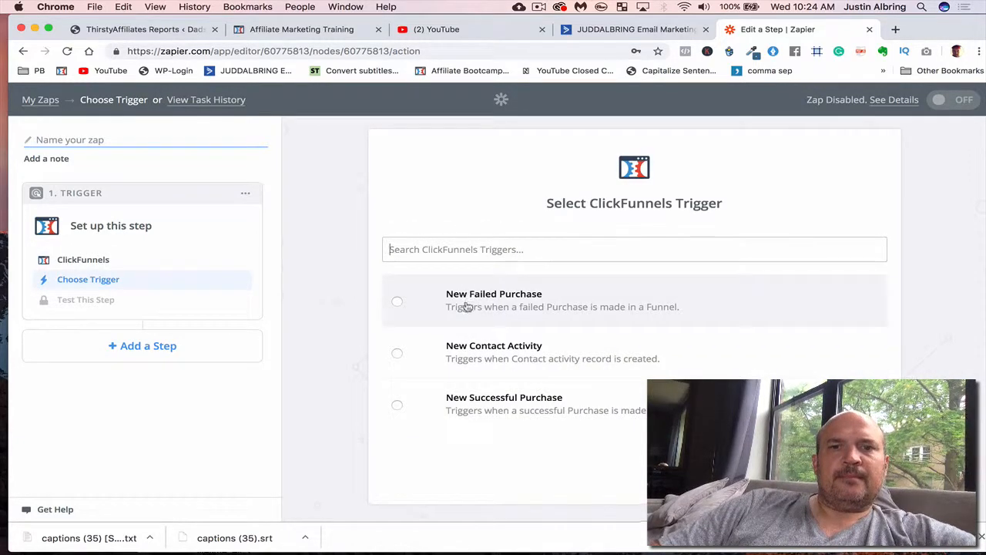
# - Set the trigger event to New Contact Activity and use the account named ClickFunnels
pyautogui.click(456, 355)
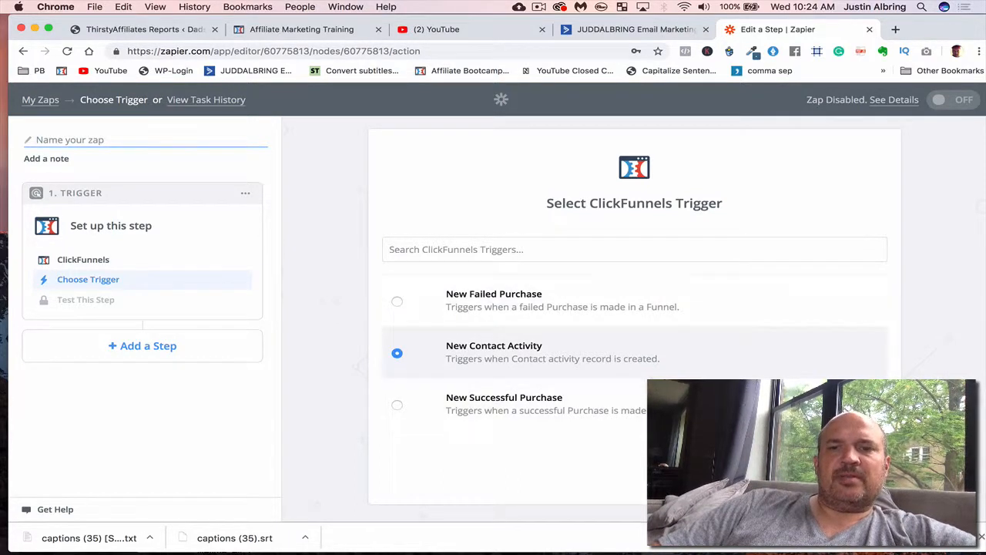
pyautogui.click(836, 467)
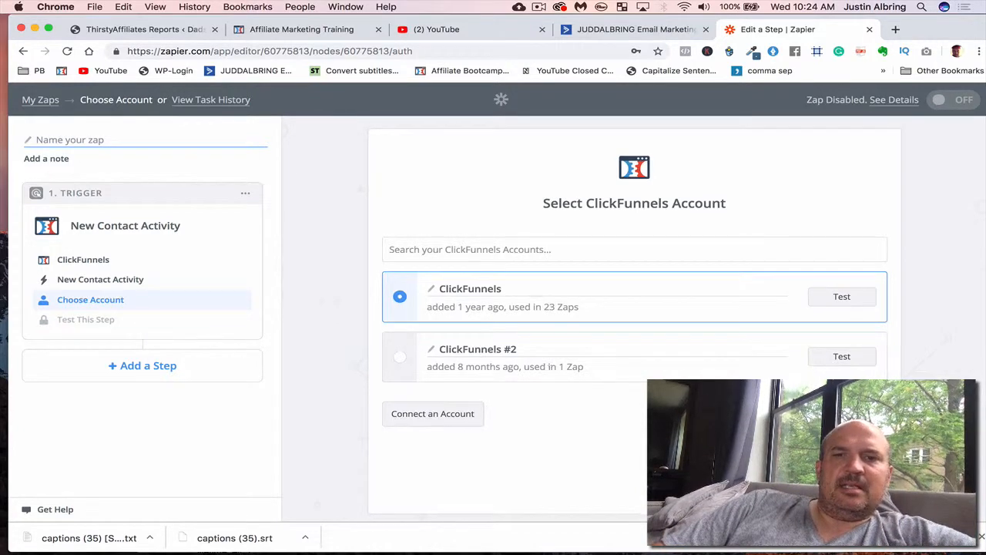
pyautogui.click(838, 480)
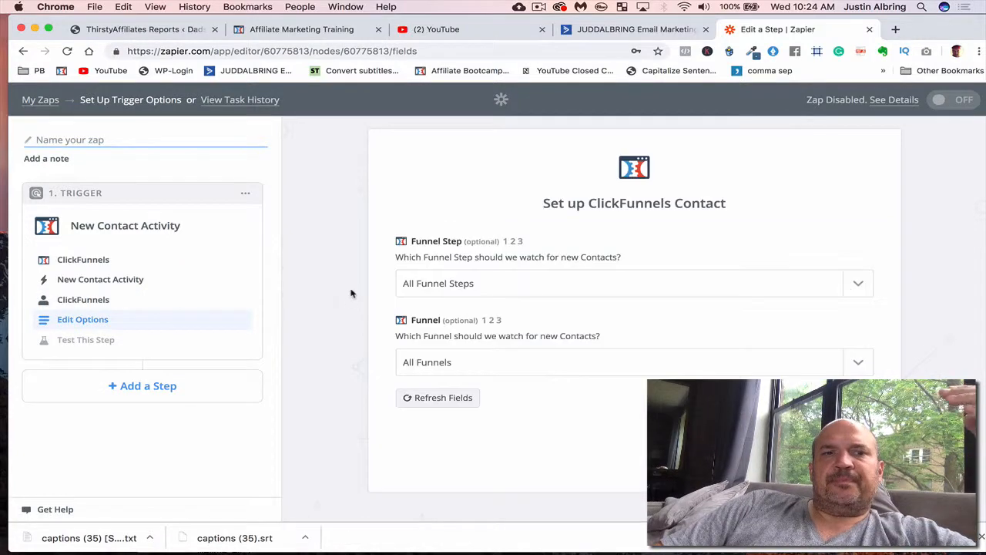
# - Set the trigger's Funnel Step to Optin and Funnel to Expert Secrets, and continue to the contact samples
pyautogui.click(433, 282)
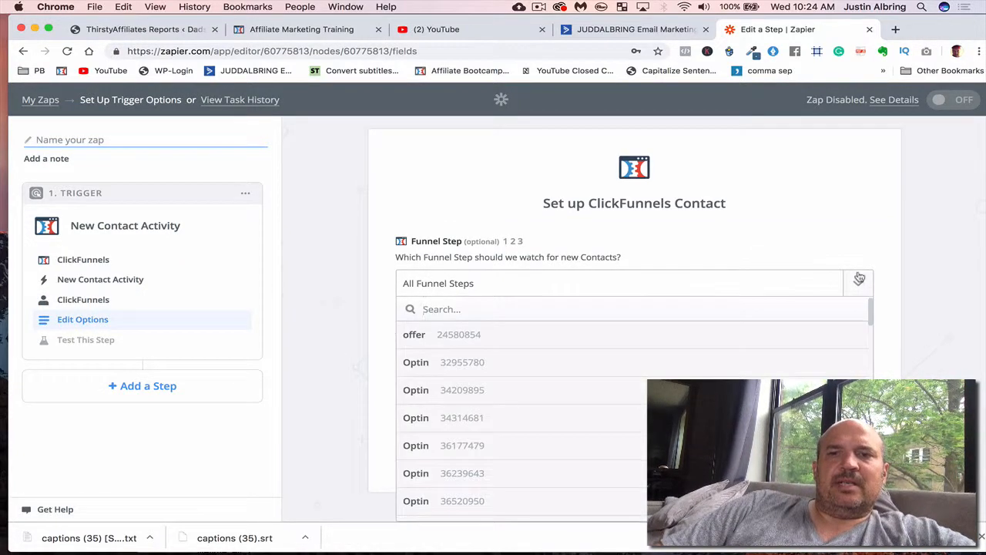
pyautogui.click(523, 360)
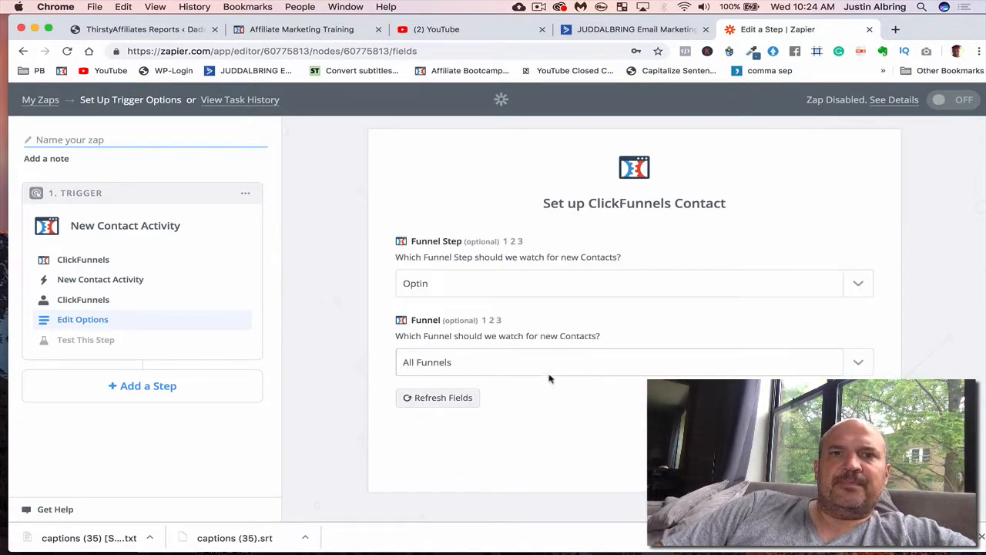
pyautogui.click(543, 370)
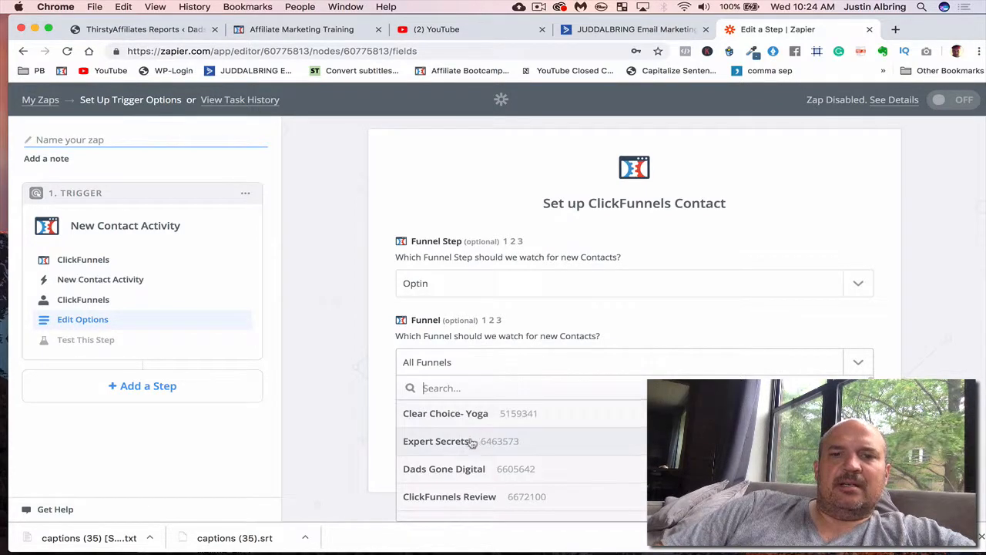
pyautogui.click(472, 442)
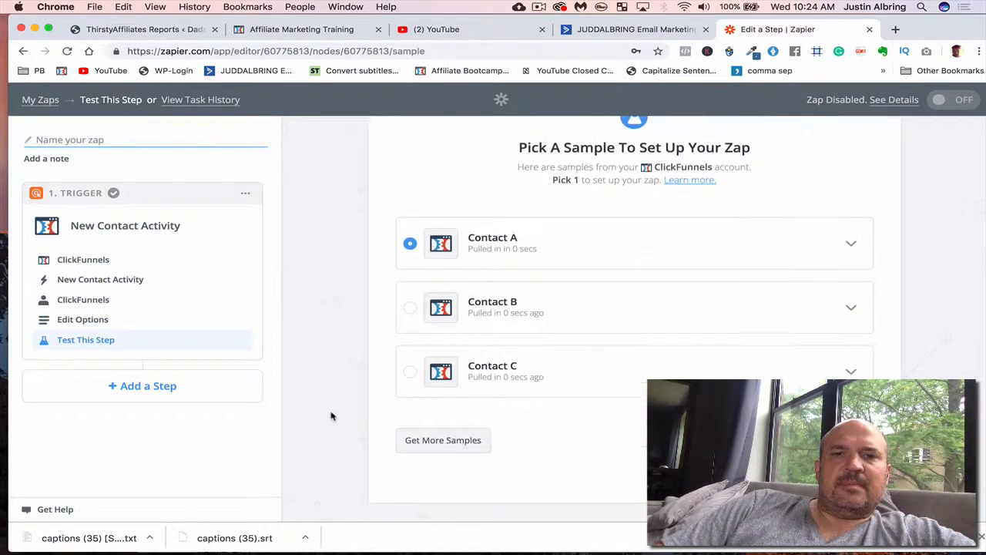
# - Add an Action/Search step after the ClickFunnels trigger and choose ActiveCampaign as its app
pyautogui.click(176, 388)
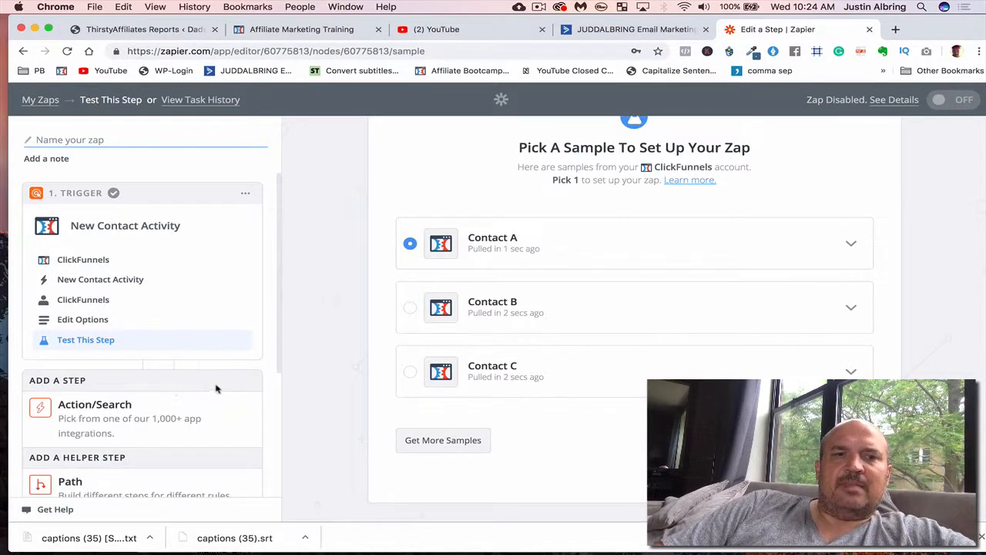
pyautogui.scroll(-1, 297, 387)
pyautogui.scroll(-3, 201, 417)
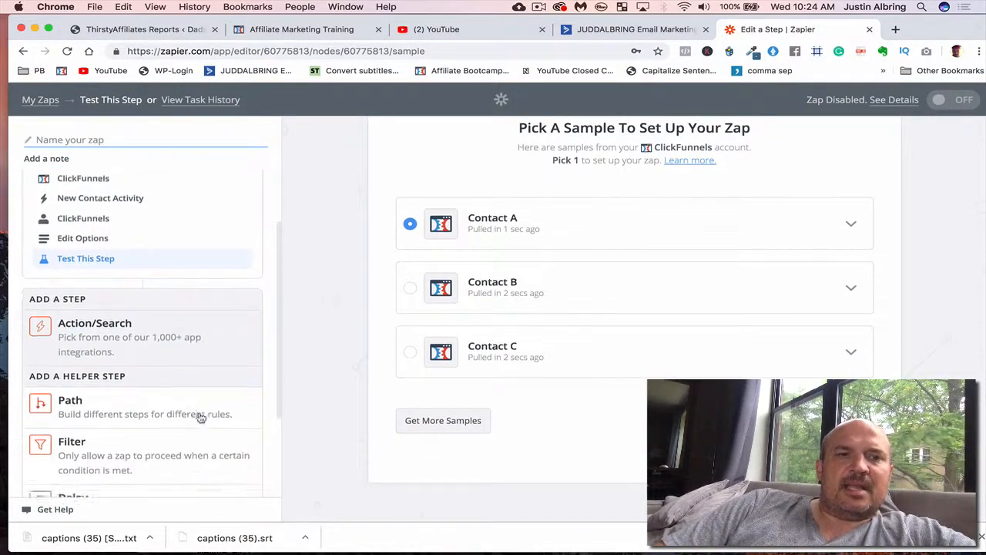
pyautogui.scroll(-3, 200, 416)
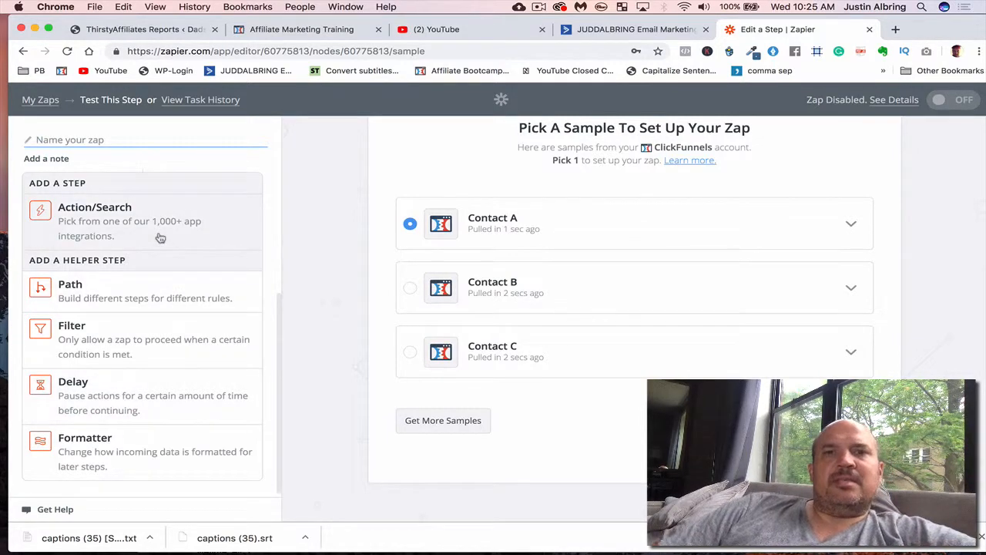
pyautogui.click(118, 220)
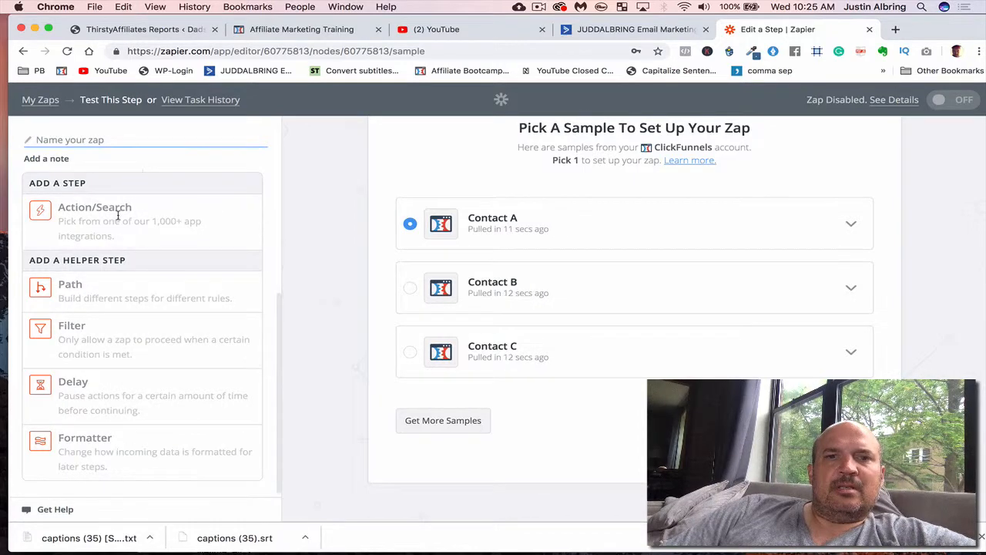
pyautogui.click(545, 209)
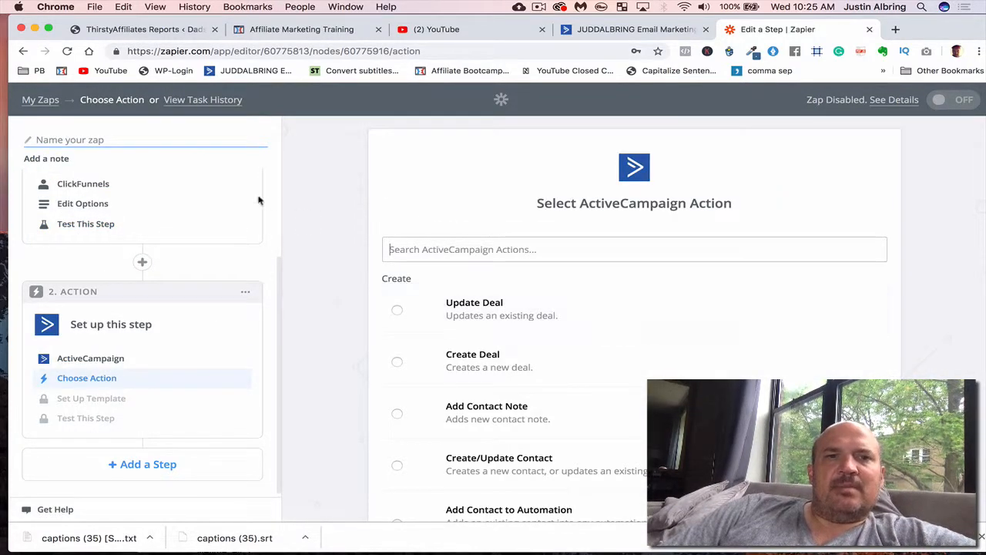
# - Set the ActiveCampaign action to Add Contact to Automation and continue with the account named ActiveCampaign
pyautogui.scroll(3, 260, 198)
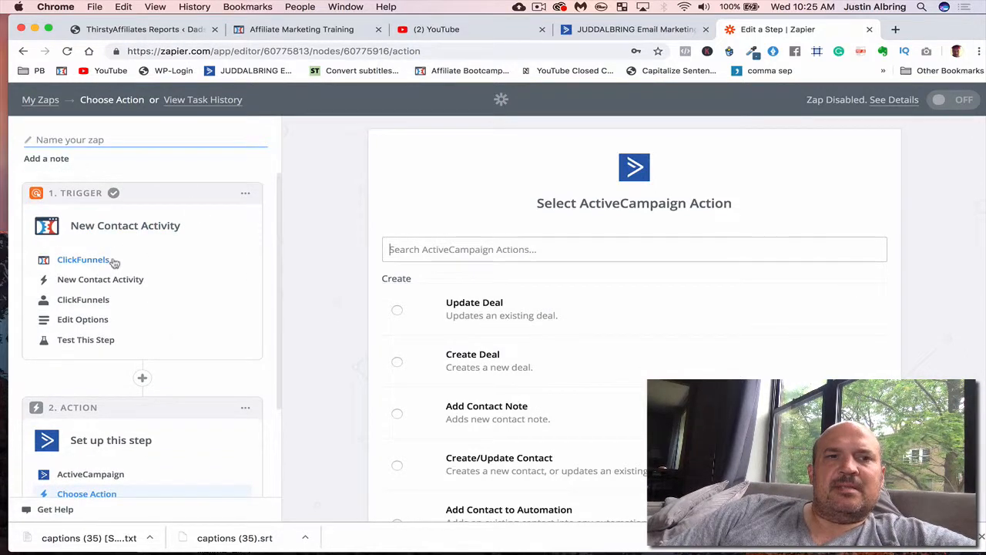
pyautogui.scroll(-3, 267, 304)
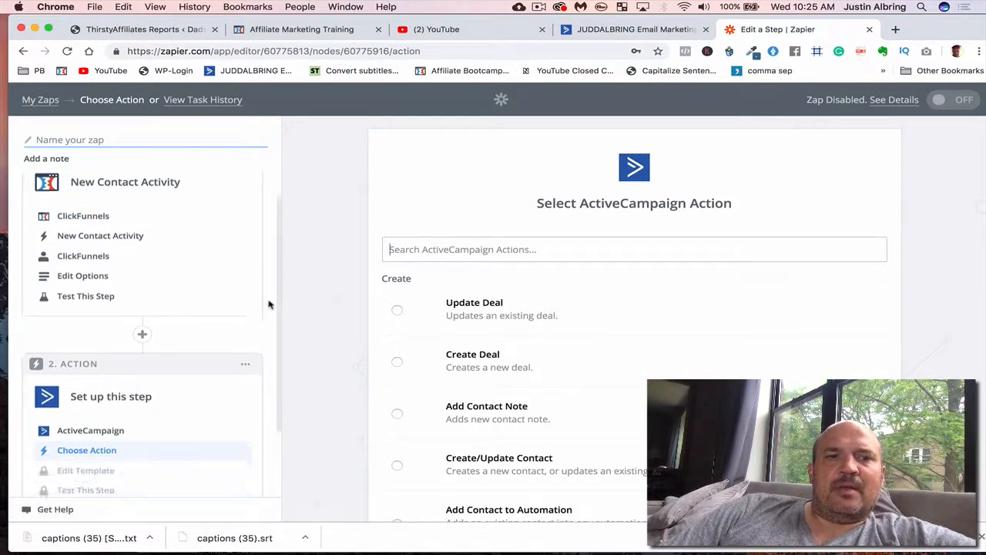
pyautogui.scroll(-5, 465, 370)
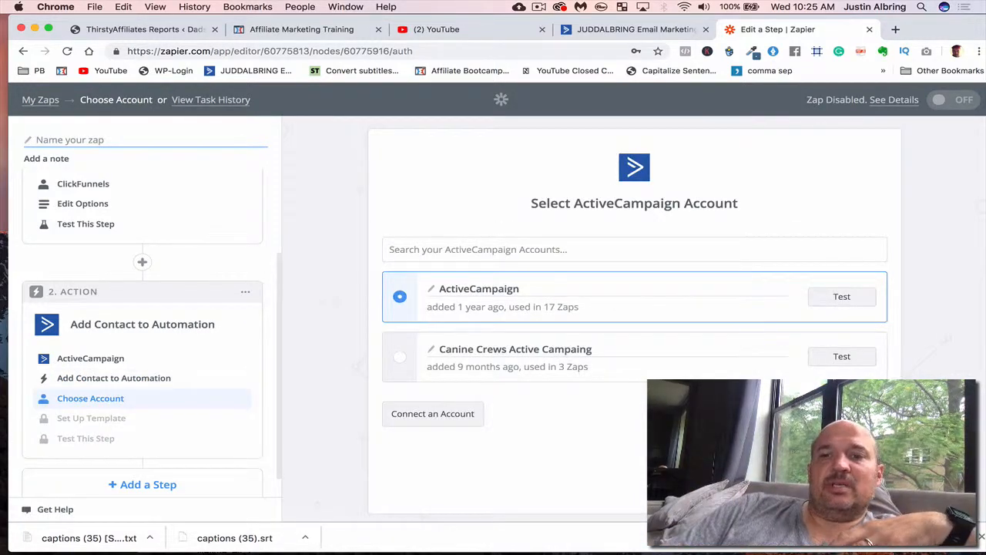
pyautogui.click(833, 479)
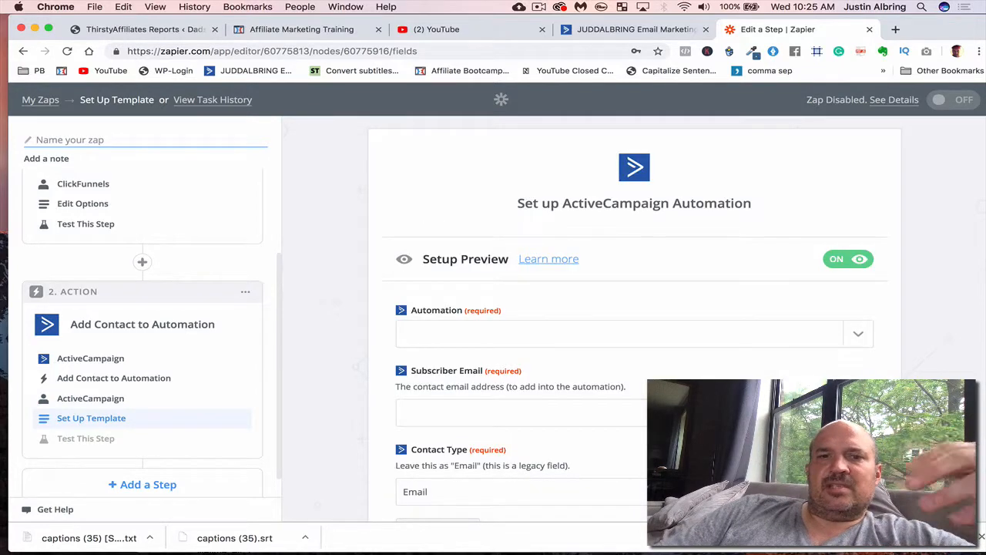
# - View the list of available automations without choosing one, and map Subscriber Email to the Email field of the New Contact Activity trigger
pyautogui.click(860, 335)
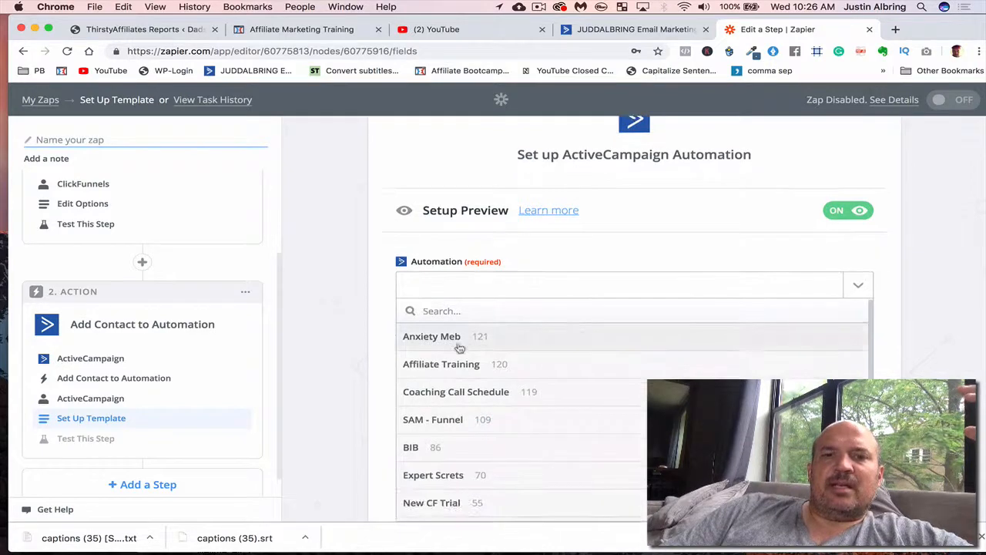
pyautogui.click(388, 339)
pyautogui.scroll(-2, 388, 339)
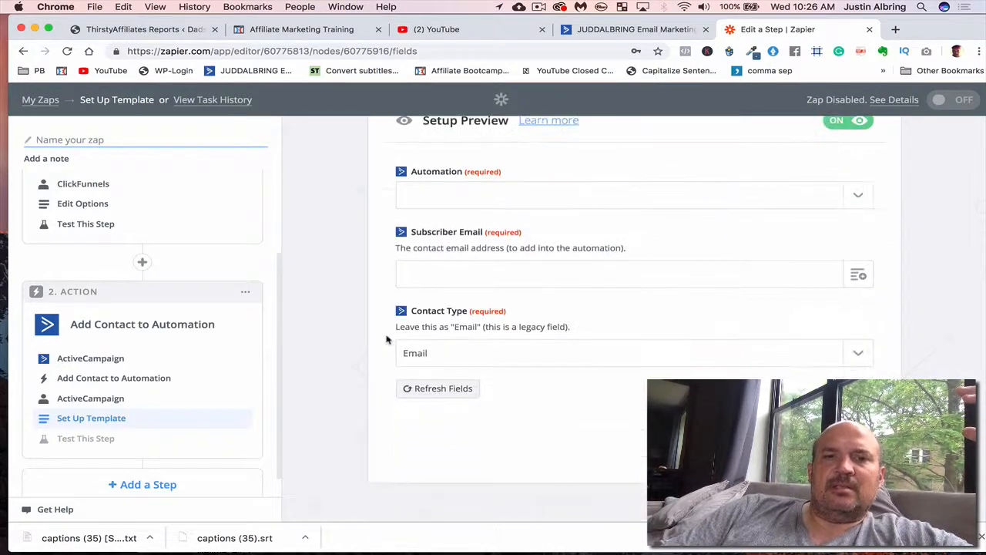
pyautogui.click(424, 276)
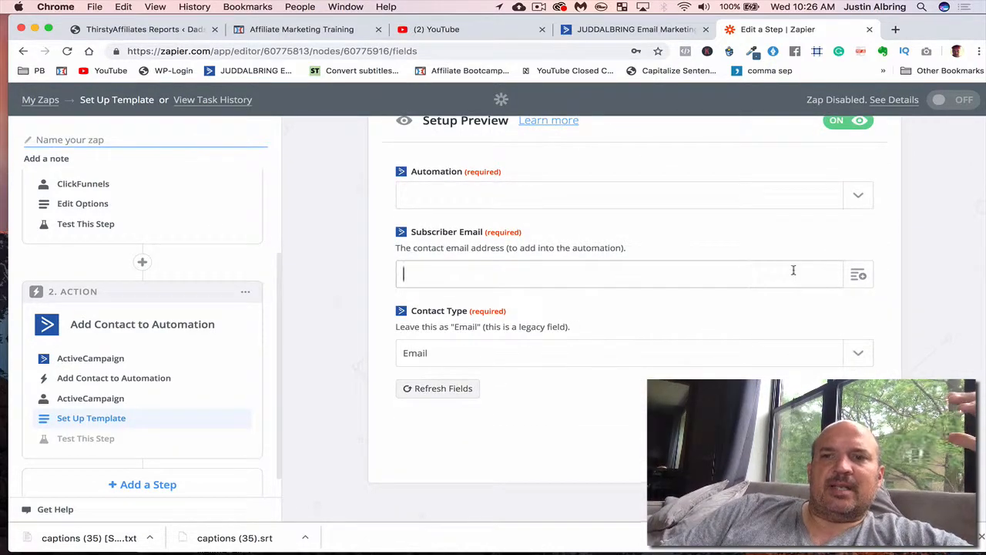
pyautogui.click(859, 274)
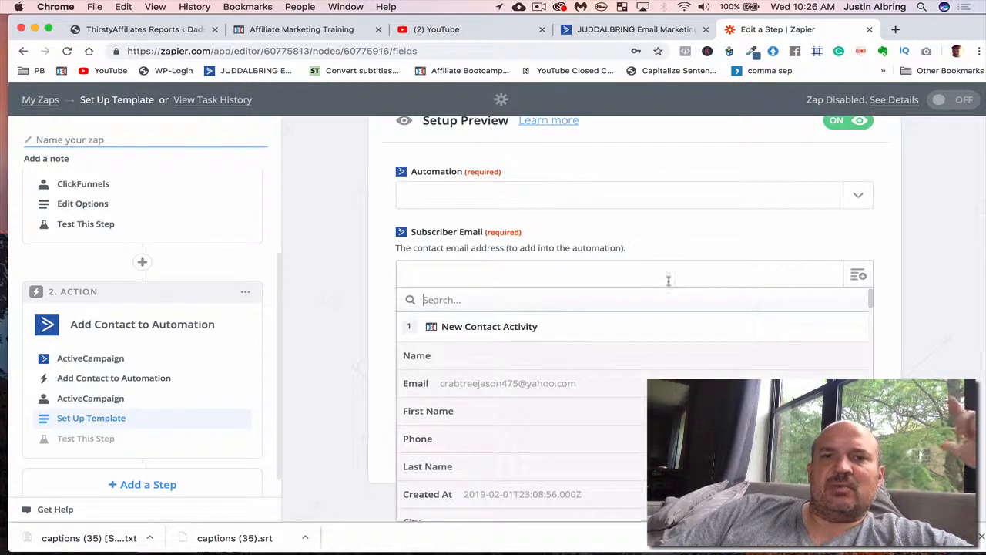
pyautogui.click(530, 381)
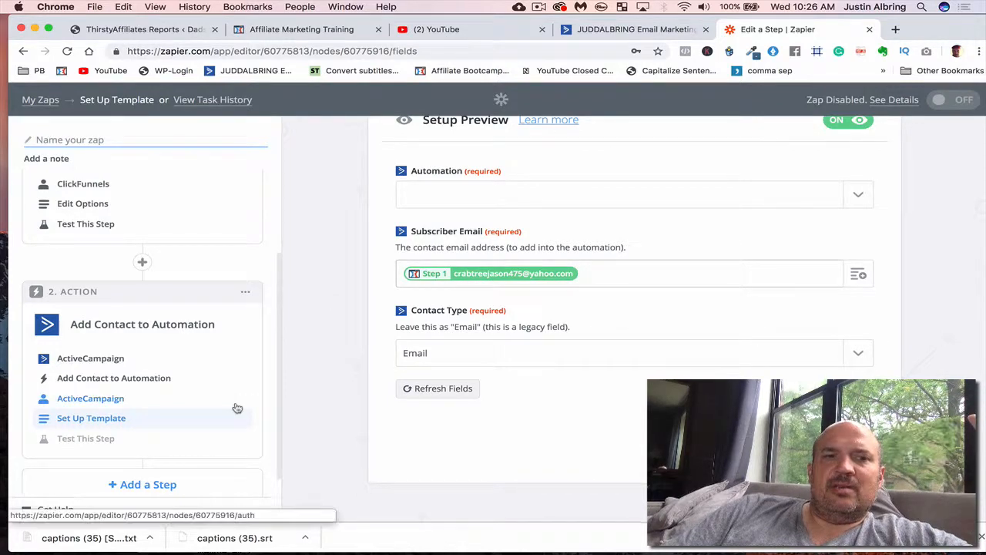
# - Add a third Action/Search step after the ActiveCampaign action and choose SMS by Zapier as its app
pyautogui.scroll(-1, 237, 408)
pyautogui.scroll(2, 185, 424)
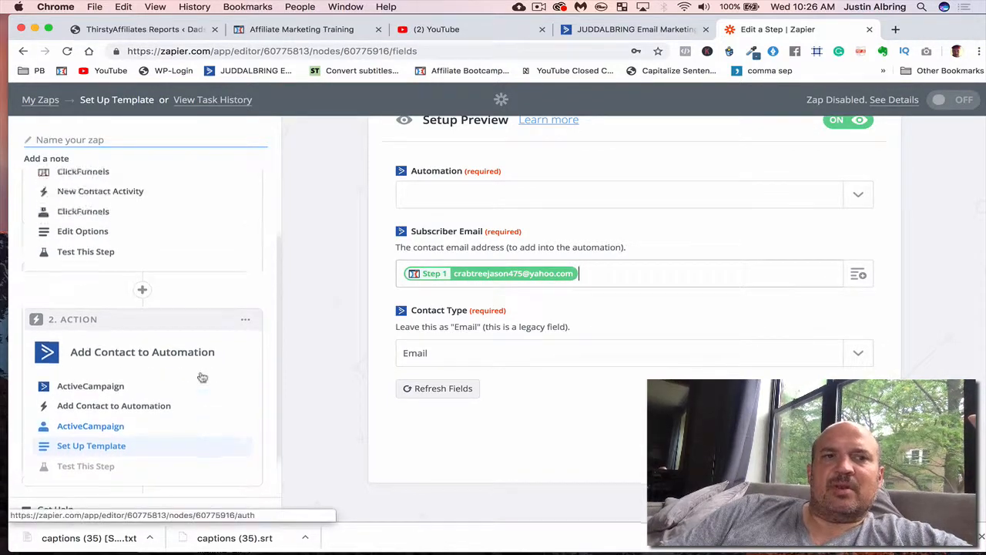
pyautogui.scroll(3, 202, 377)
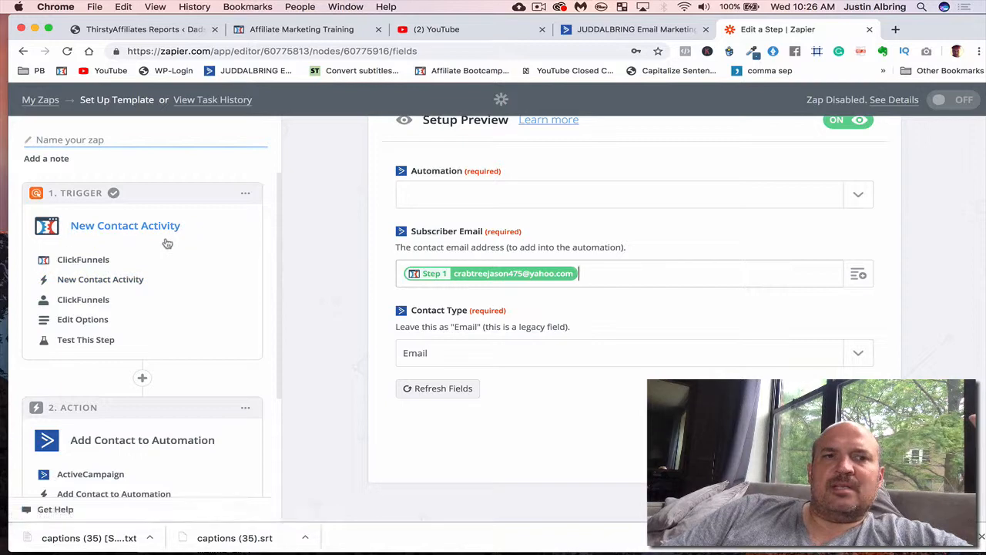
pyautogui.scroll(-4, 157, 292)
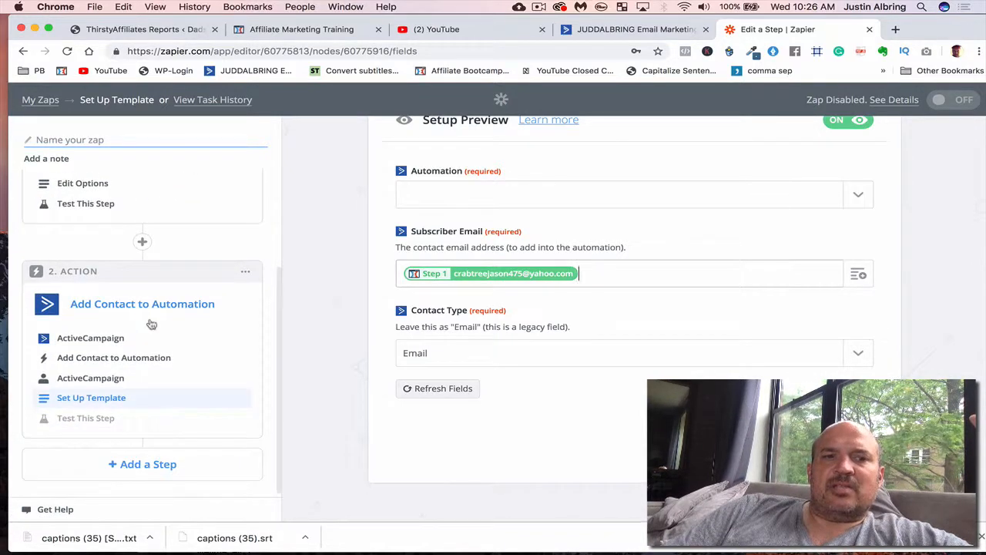
pyautogui.click(127, 463)
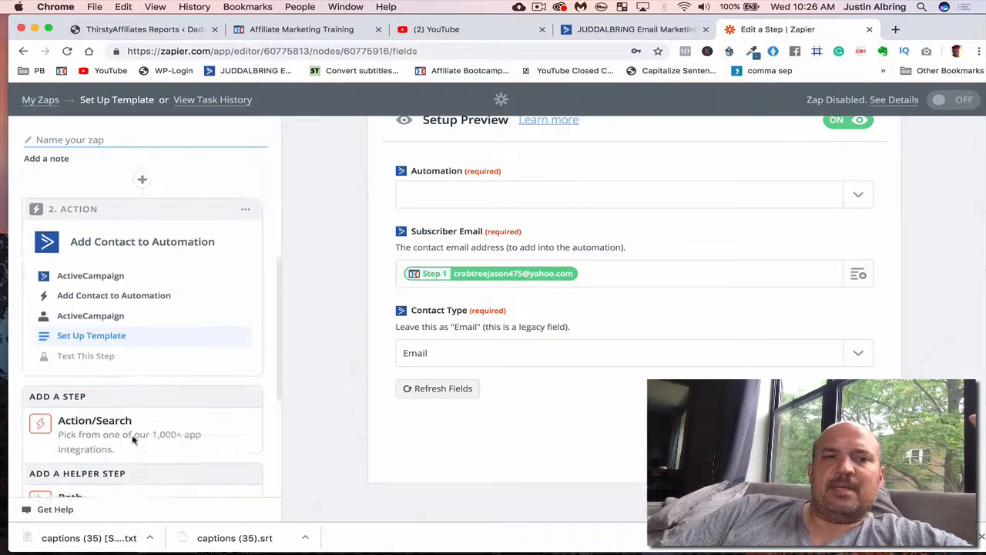
pyautogui.scroll(-6, 133, 439)
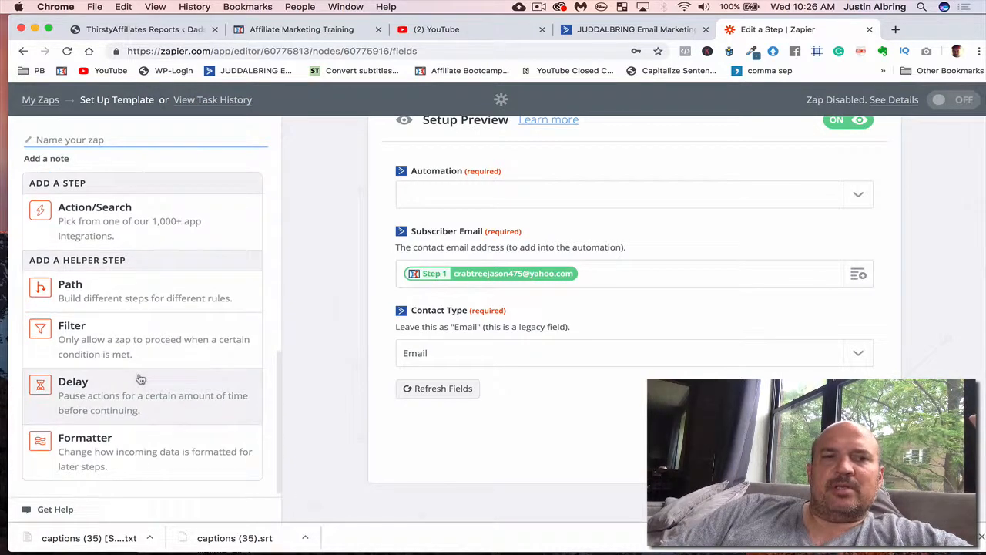
pyautogui.scroll(3, 140, 379)
pyautogui.click(125, 329)
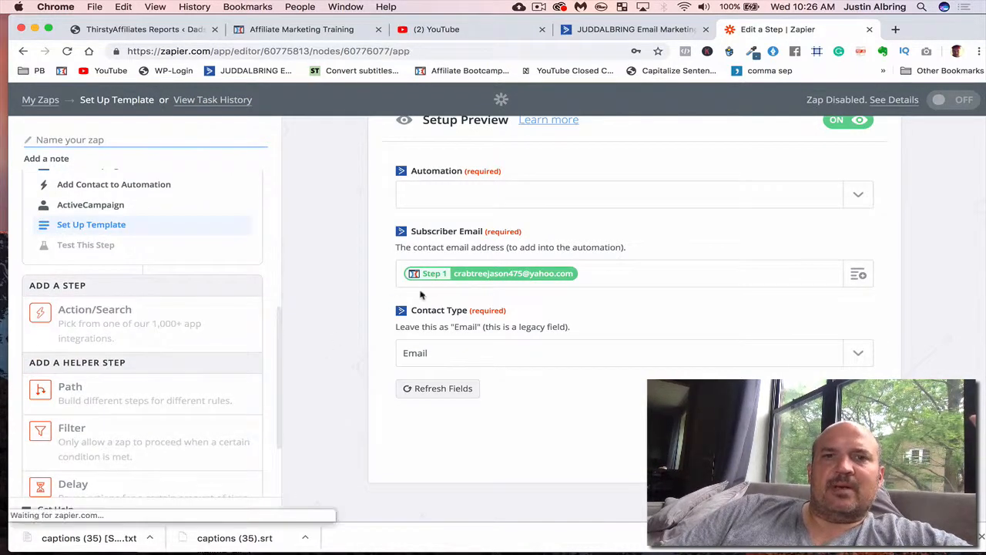
pyautogui.click(442, 264)
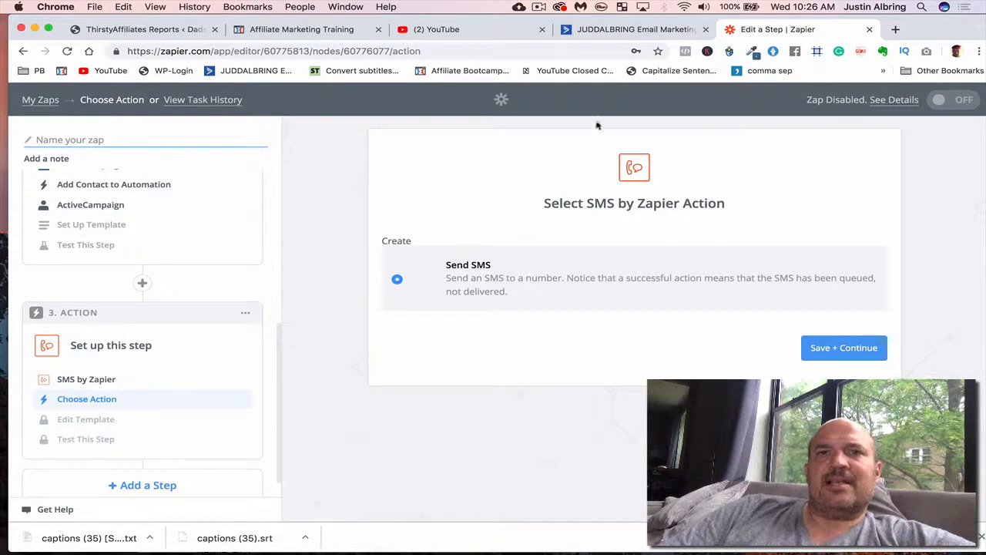
pyautogui.click(539, 7)
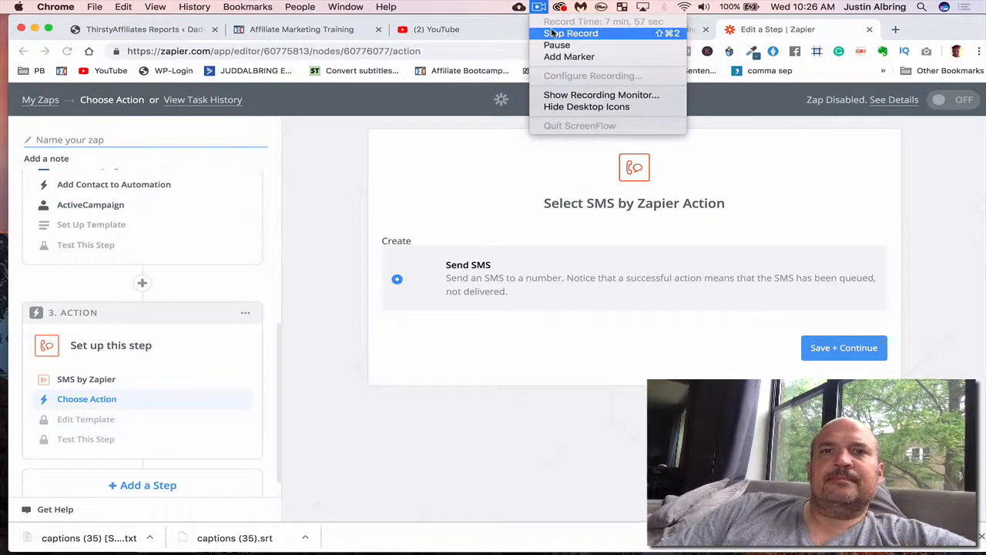